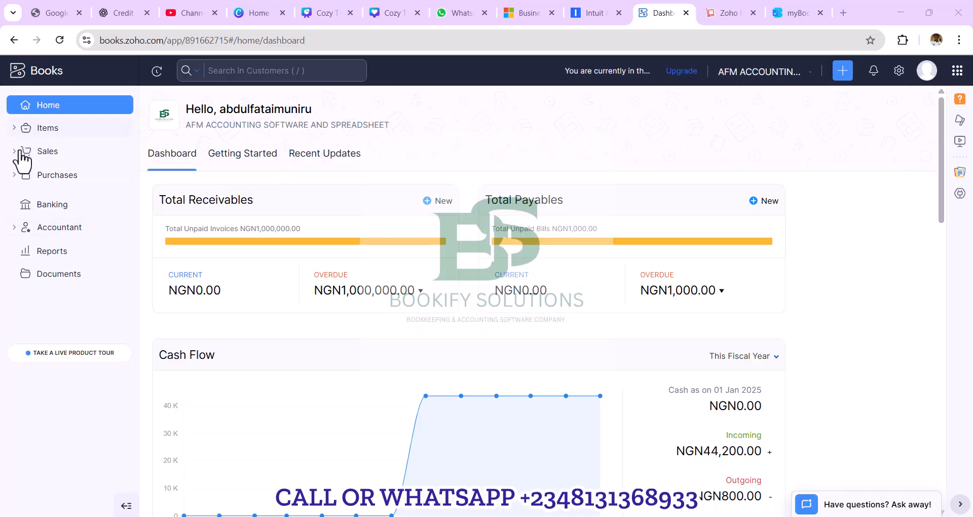
- Start a new credit note from the Credit Notes list under Sales
click(23, 153)
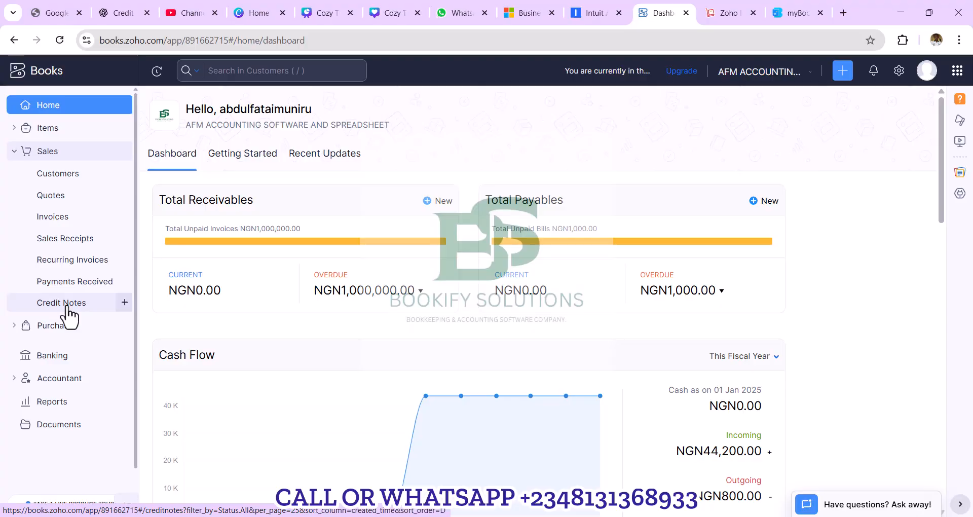
click(65, 304)
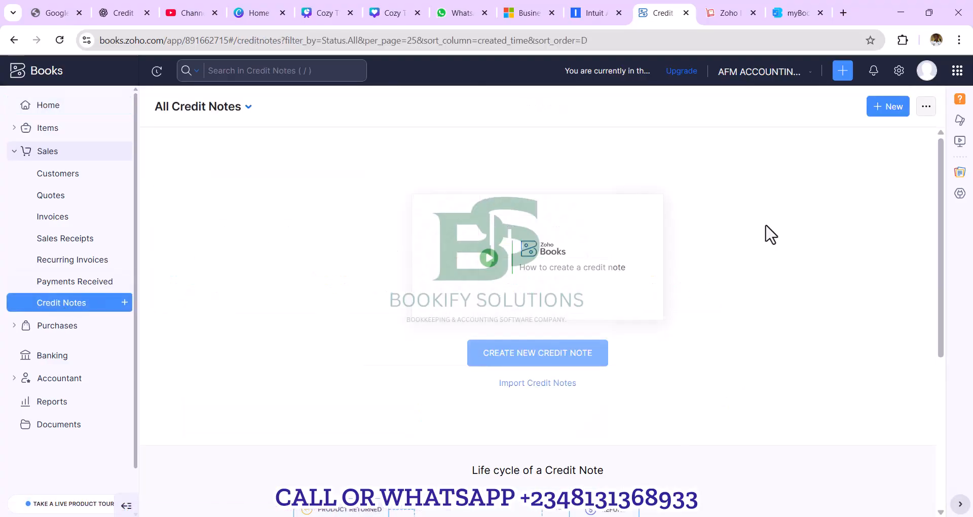
click(889, 118)
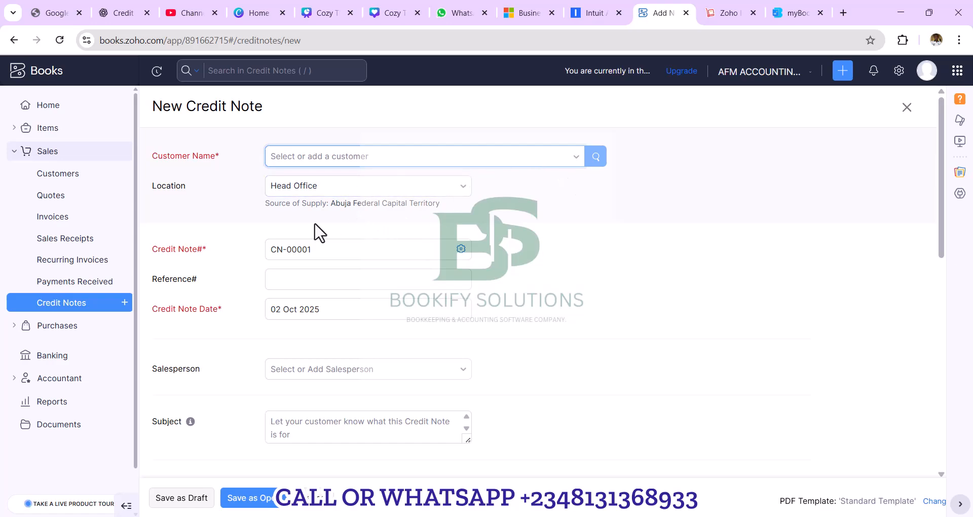
- Choose the last listed existing customer as the credit note's customer
click(577, 159)
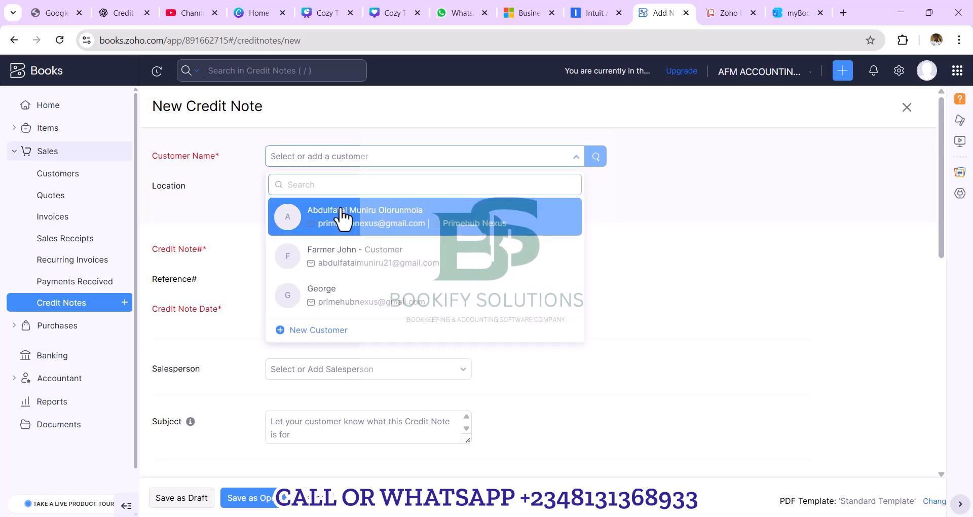
click(331, 300)
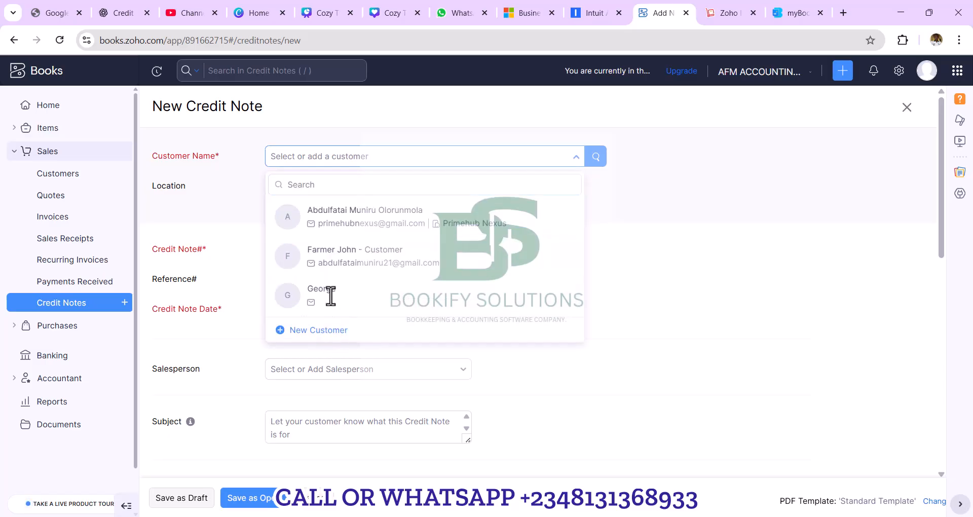
scroll(350, 217, down, 2)
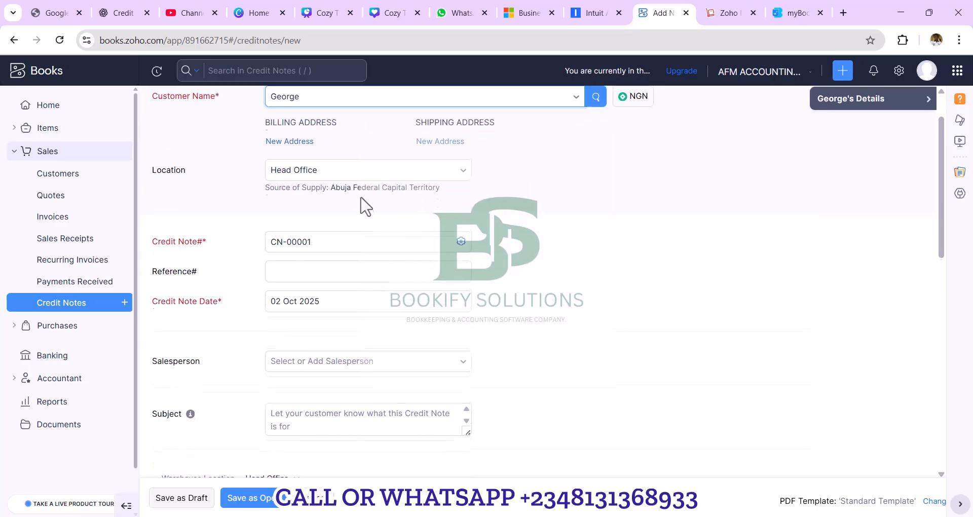
scroll(365, 205, up, 2)
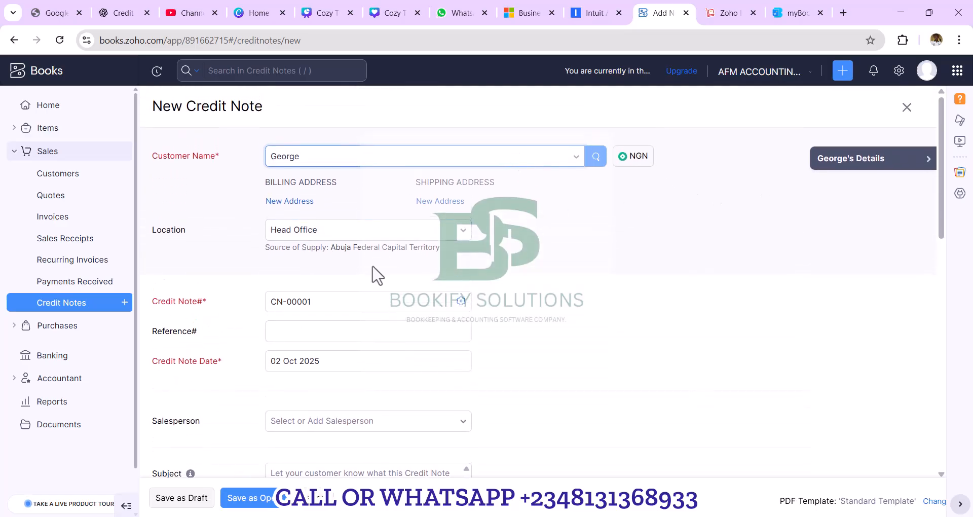
scroll(374, 274, down, 2)
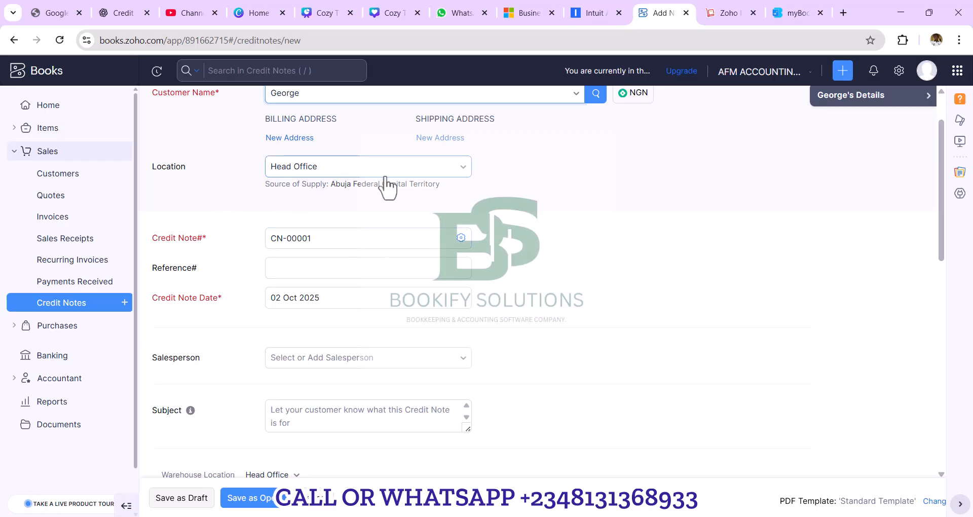
- Review the available location options and the customer's new billing address form, leaving both unchanged
click(463, 169)
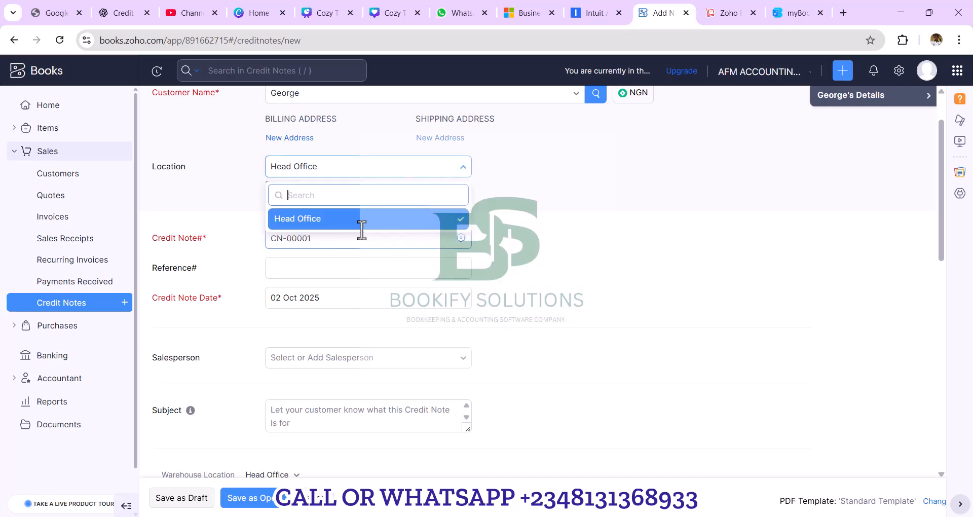
click(502, 166)
scroll(507, 176, up, 2)
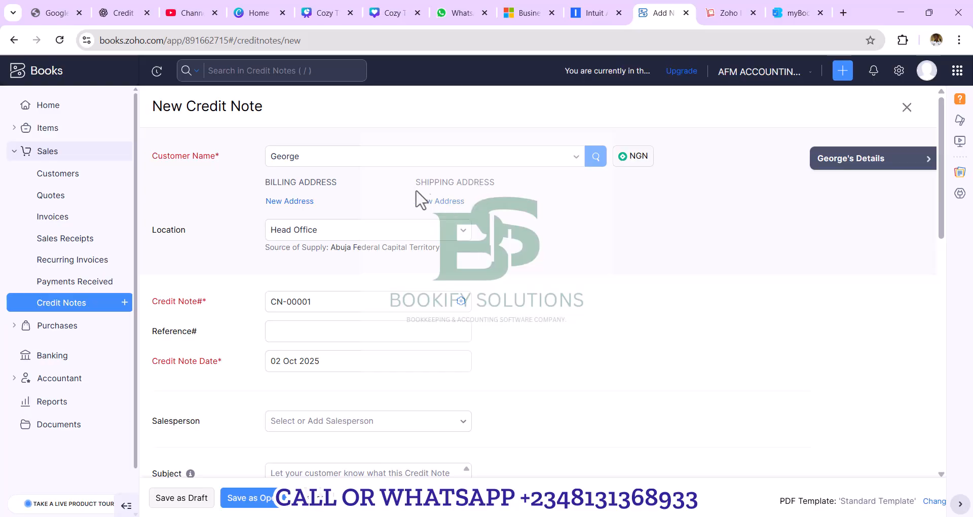
click(287, 202)
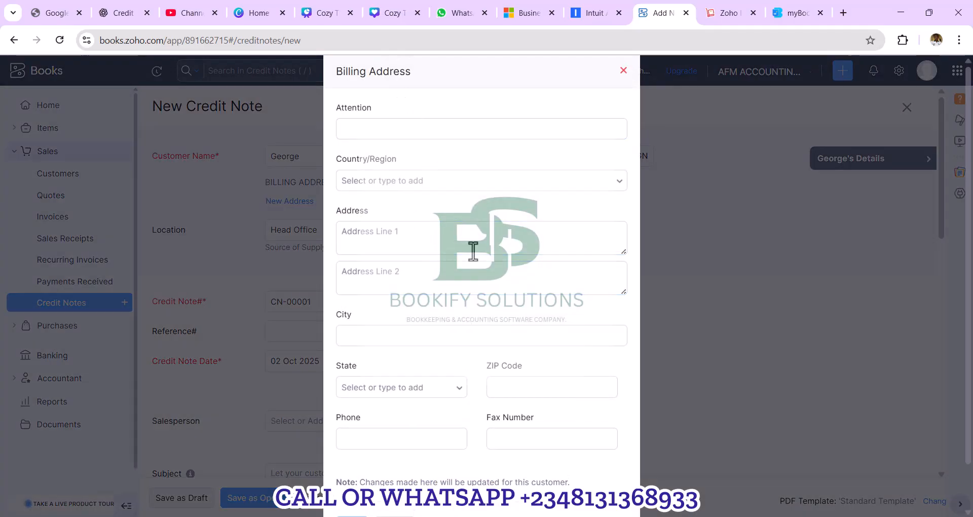
click(625, 71)
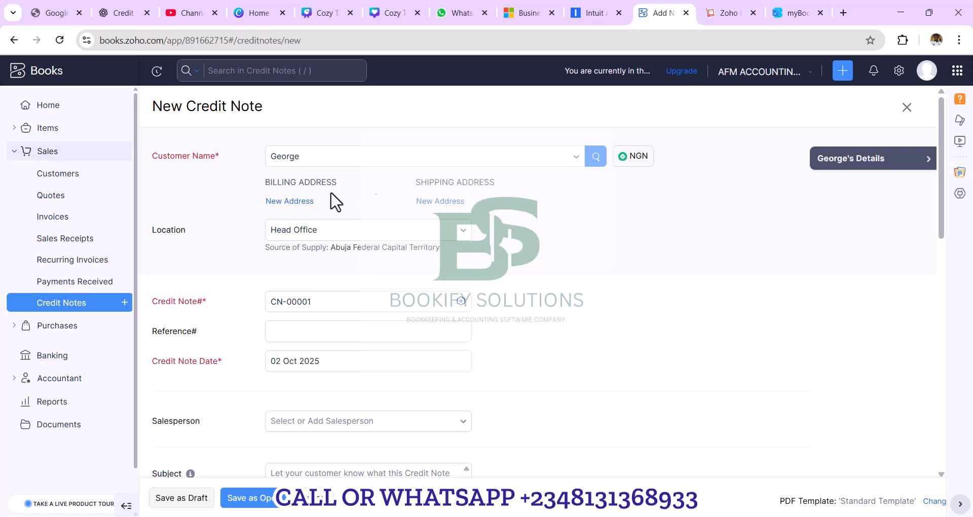
- Try manual credit note numbering, then auto-generation with prefix BM- and next number 00005, and discard the preference changes
scroll(370, 246, down, 3)
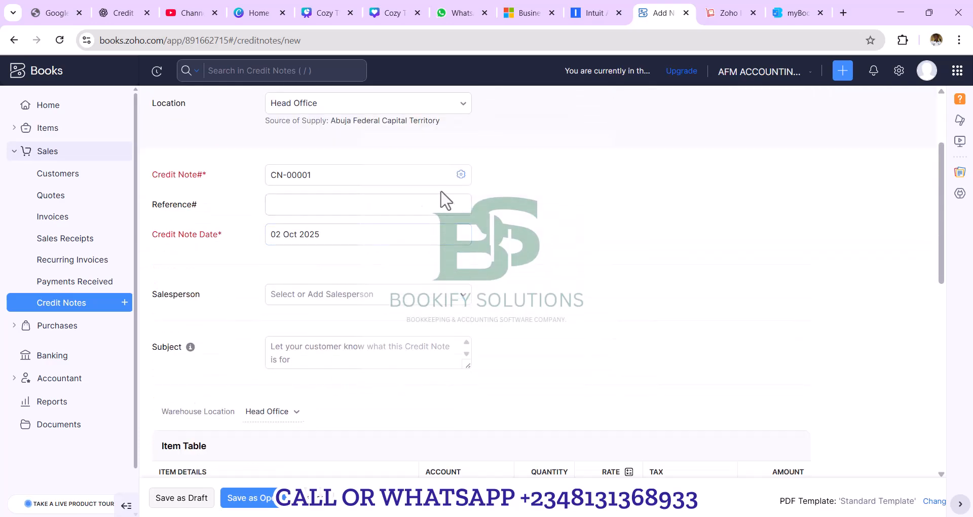
click(300, 177)
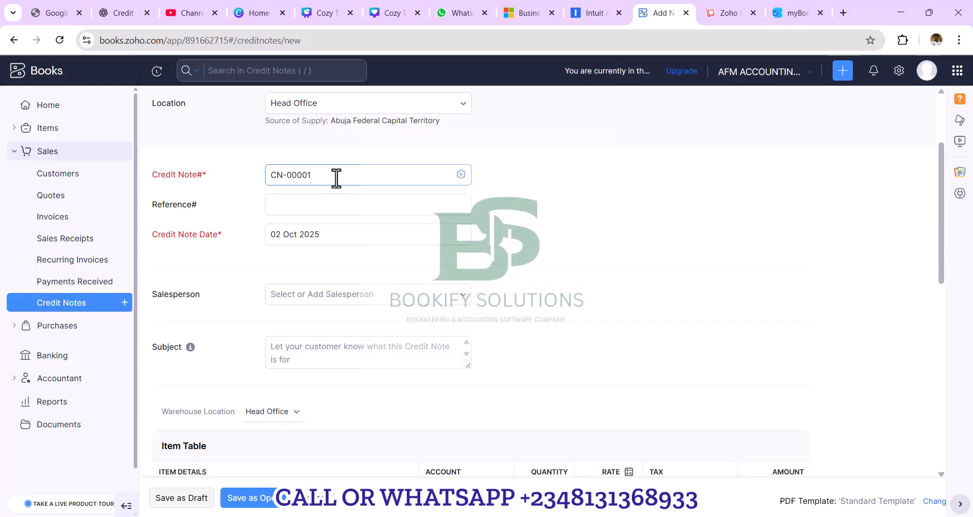
click(461, 174)
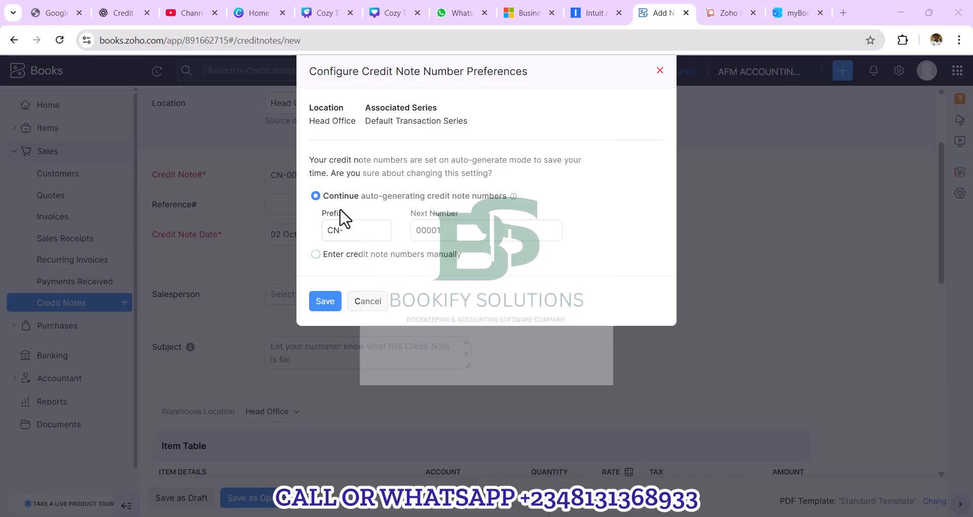
click(357, 258)
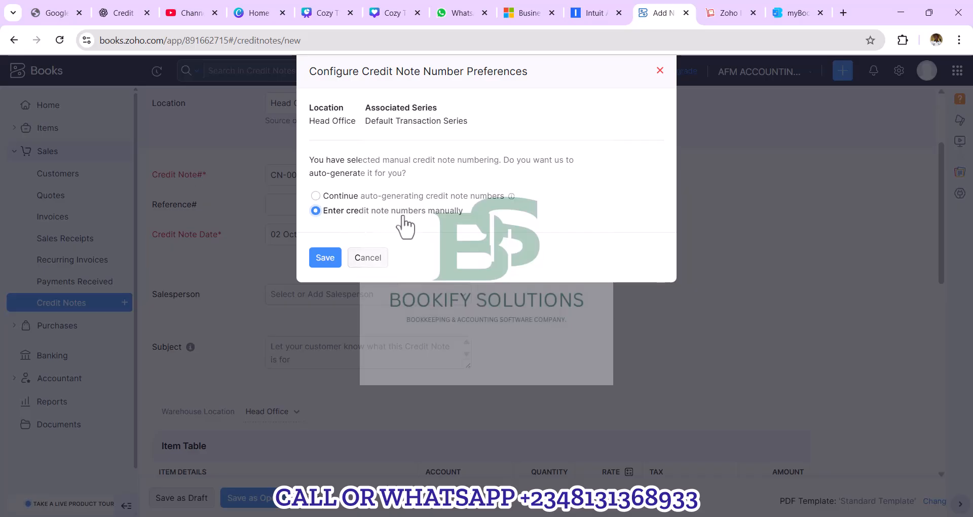
click(324, 198)
click(448, 231)
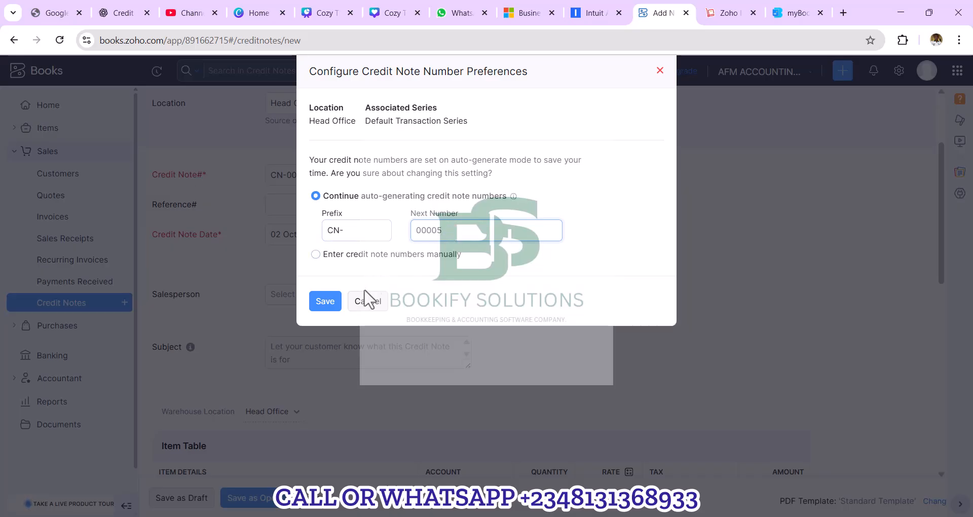
click(338, 231)
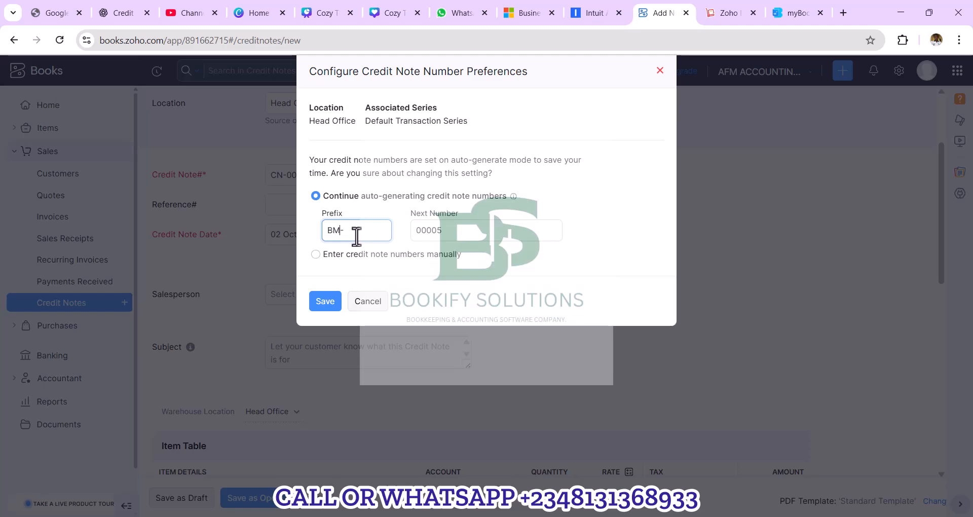
click(369, 303)
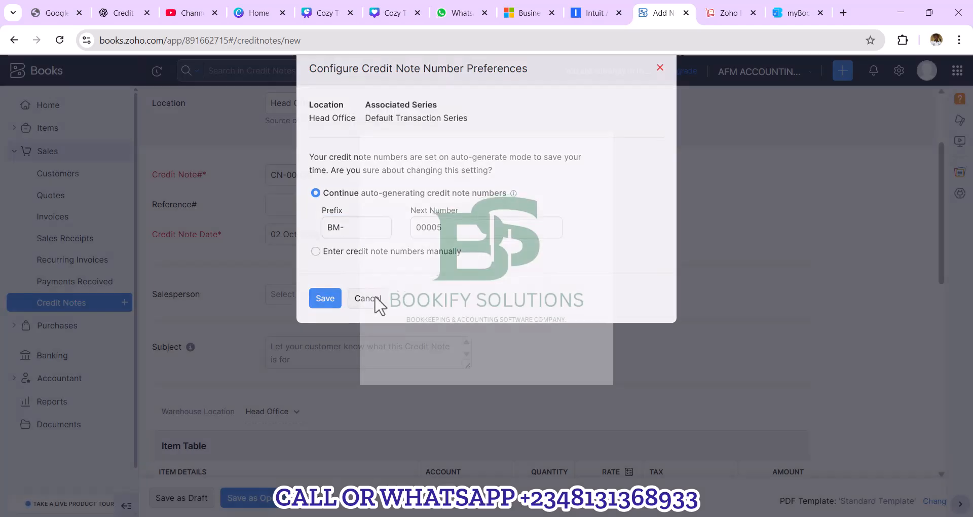
- Examine the credit note's reference, date, salesperson and subject fields without filling them in
click(289, 208)
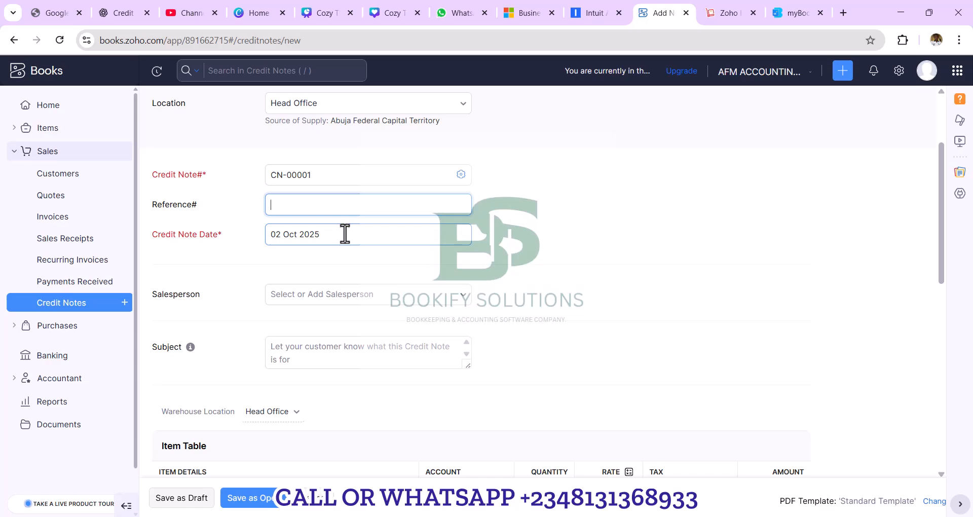
click(344, 234)
scroll(517, 247, down, 1)
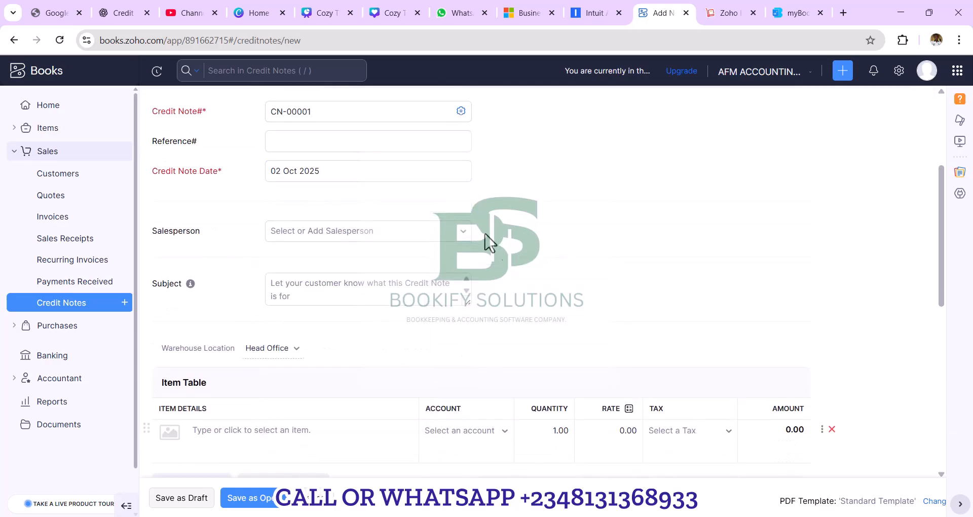
click(463, 235)
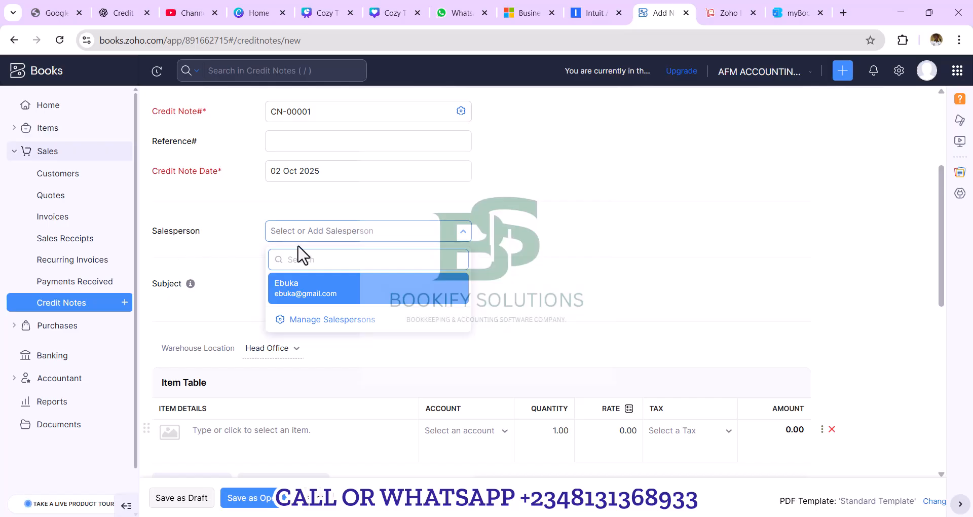
scroll(321, 253, up, 4)
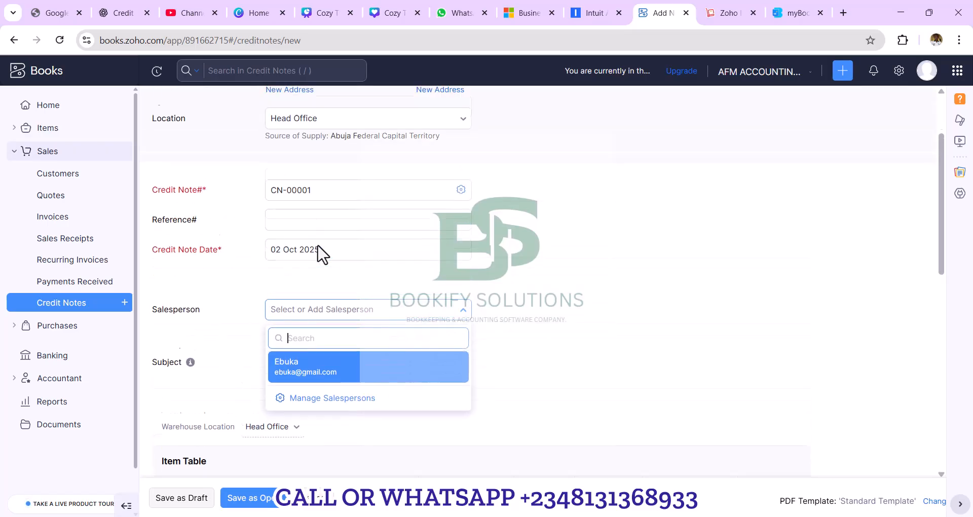
scroll(321, 251, down, 4)
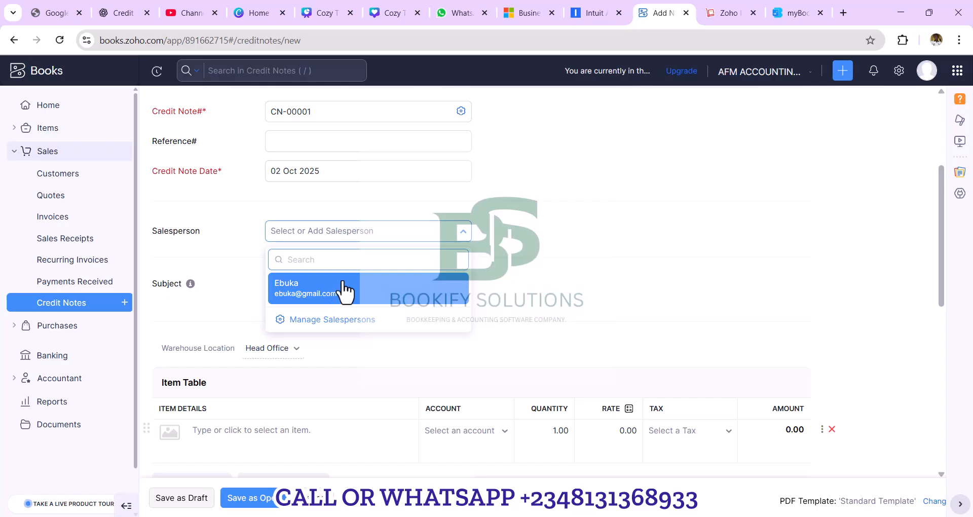
click(527, 233)
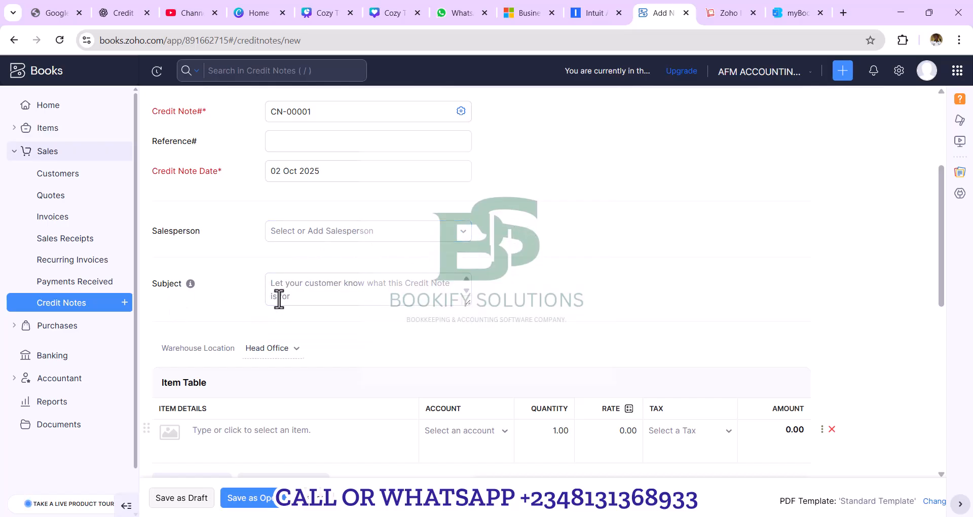
click(353, 294)
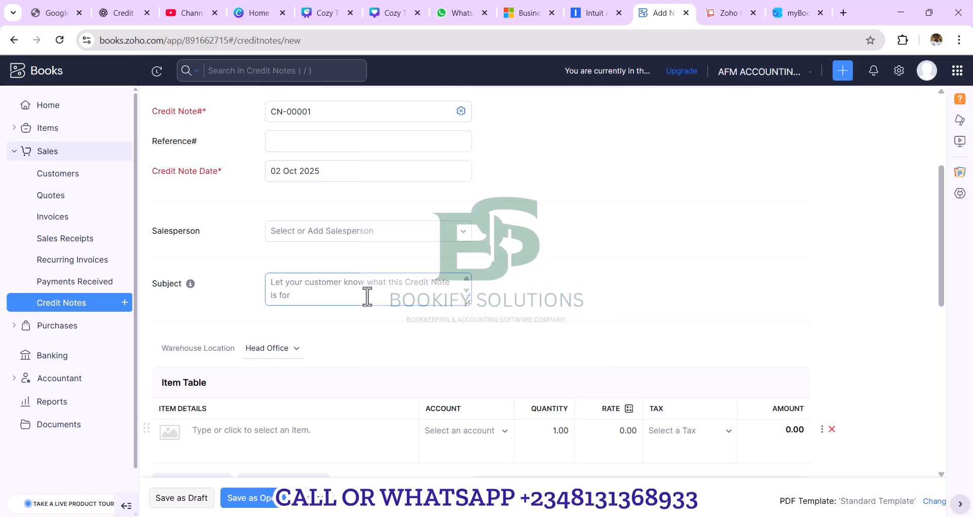
- Add the item Bottons to the item table with a quantity of 5
scroll(380, 290, down, 4)
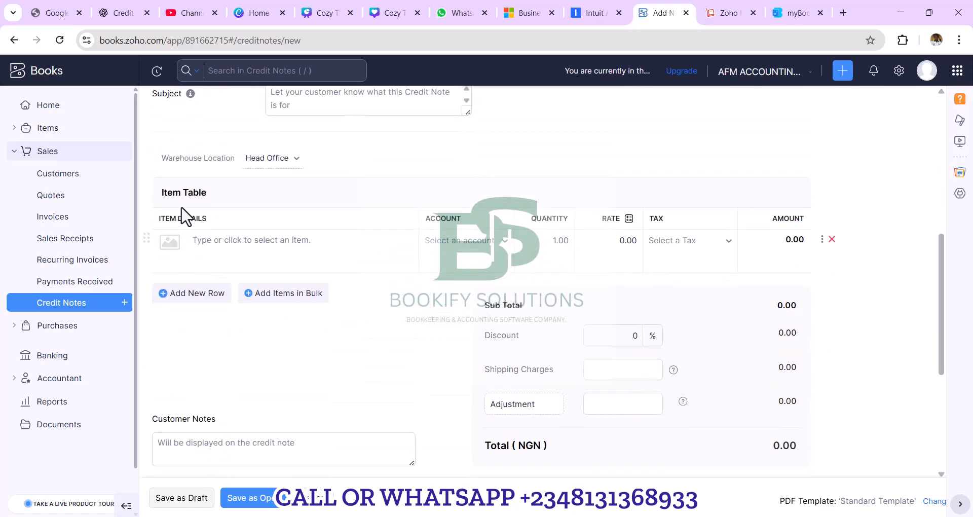
click(283, 251)
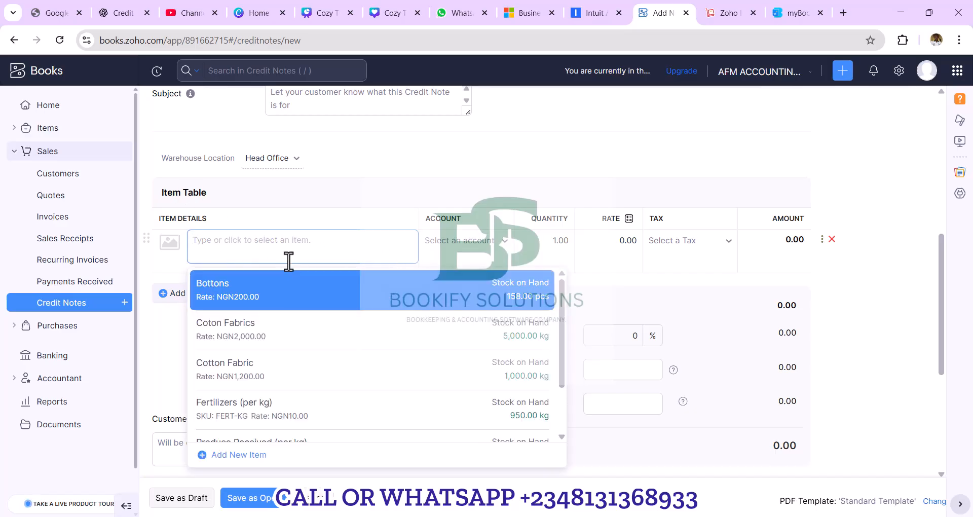
click(274, 304)
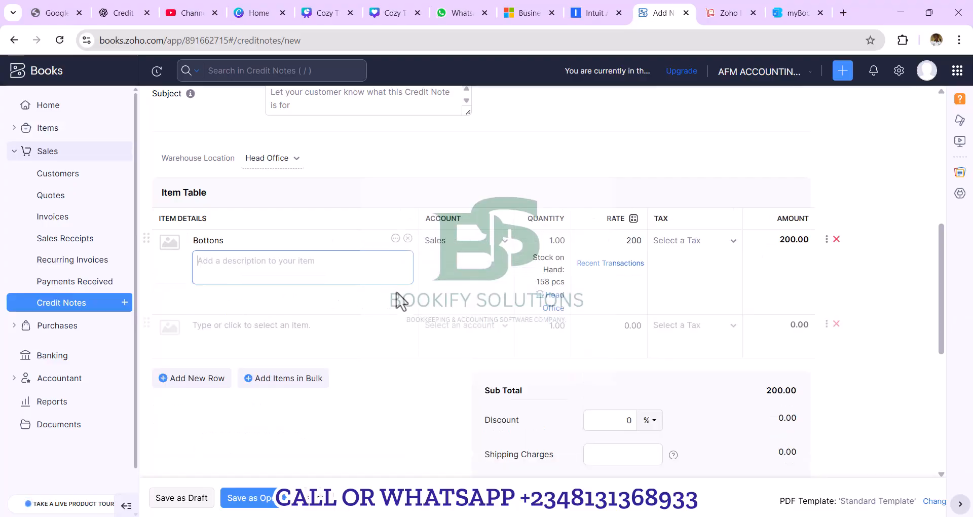
click(554, 240)
click(553, 240)
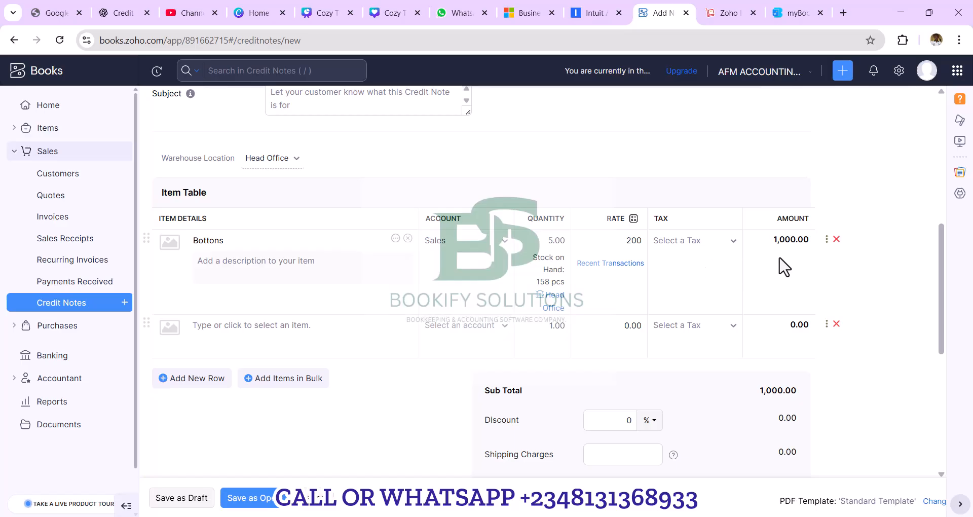
- Check the rate and tax options for the Bottons line and view the item's recent transactions
click(629, 243)
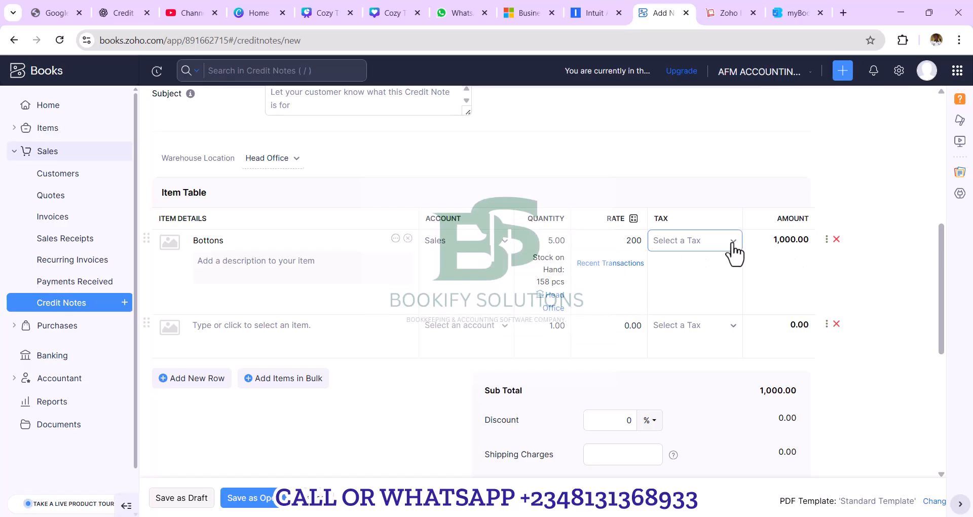
click(734, 252)
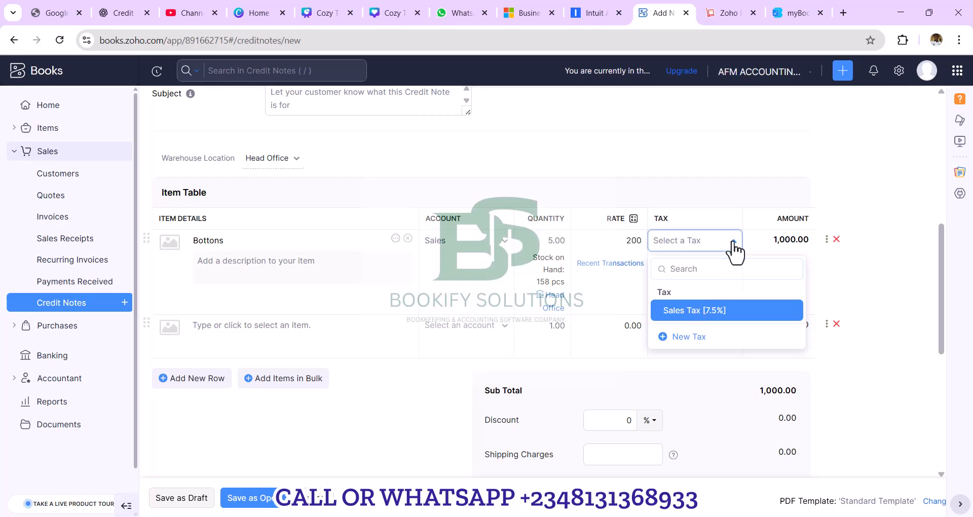
click(734, 248)
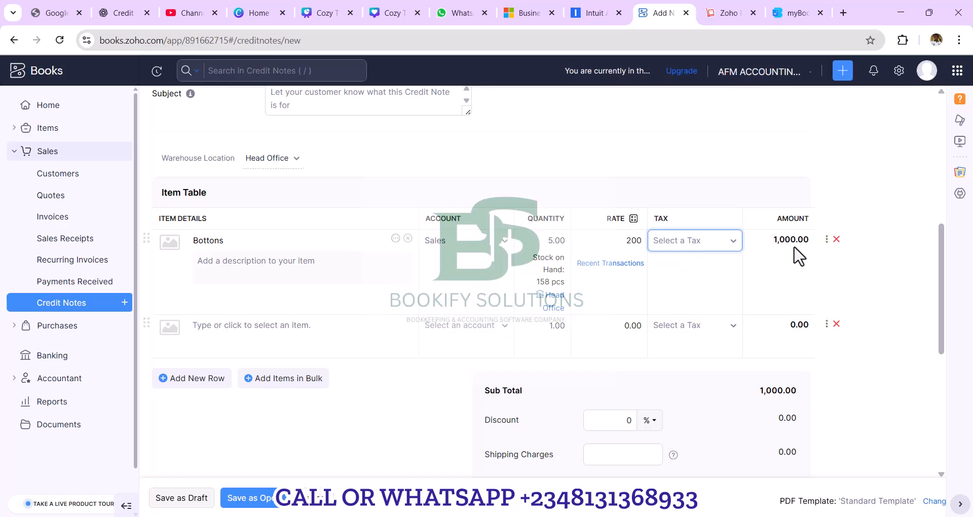
scroll(800, 256, down, 2)
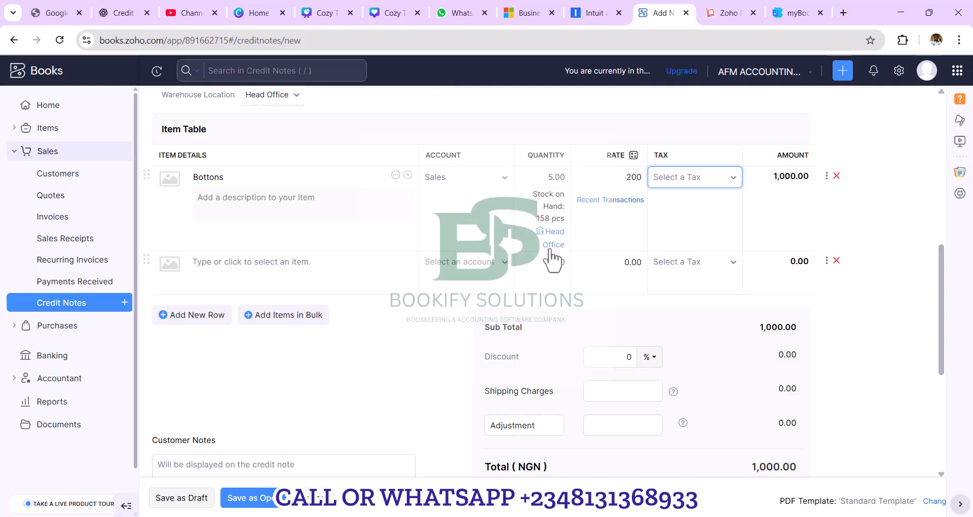
click(605, 201)
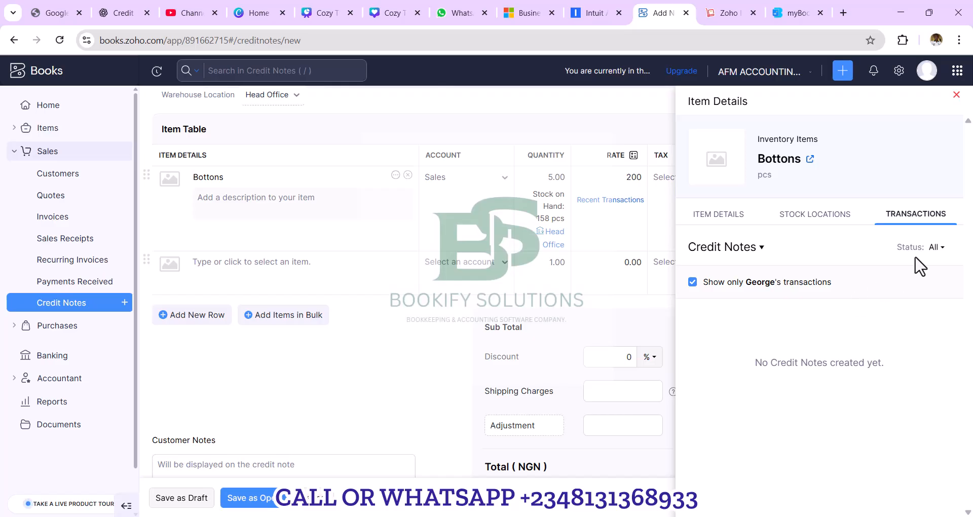
- Review the customer's invoice transactions for the Bottons item, then close the item details
click(760, 256)
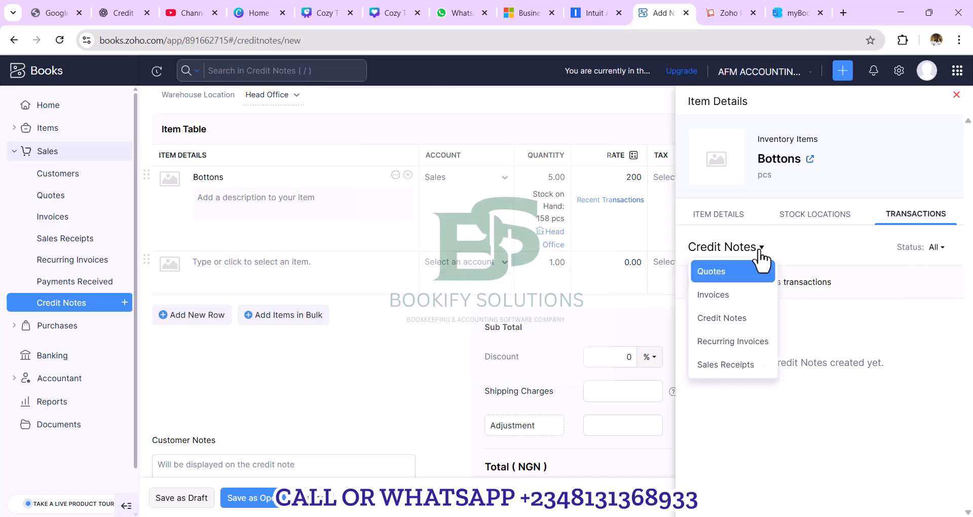
click(731, 297)
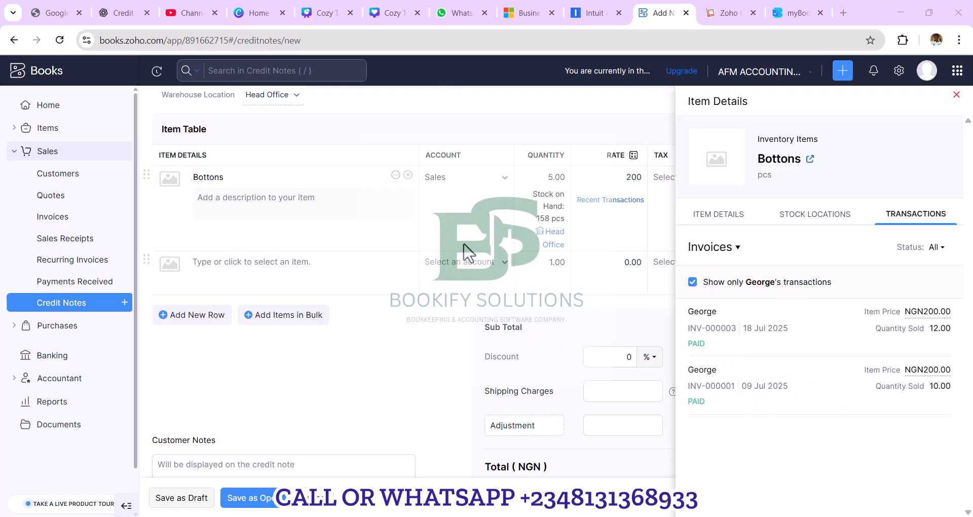
click(445, 310)
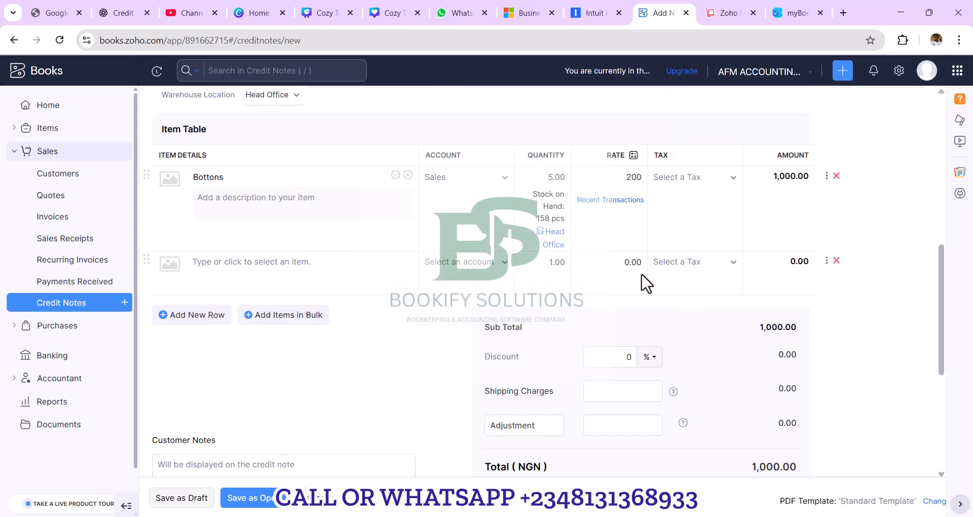
scroll(417, 289, down, 3)
scroll(329, 254, up, 3)
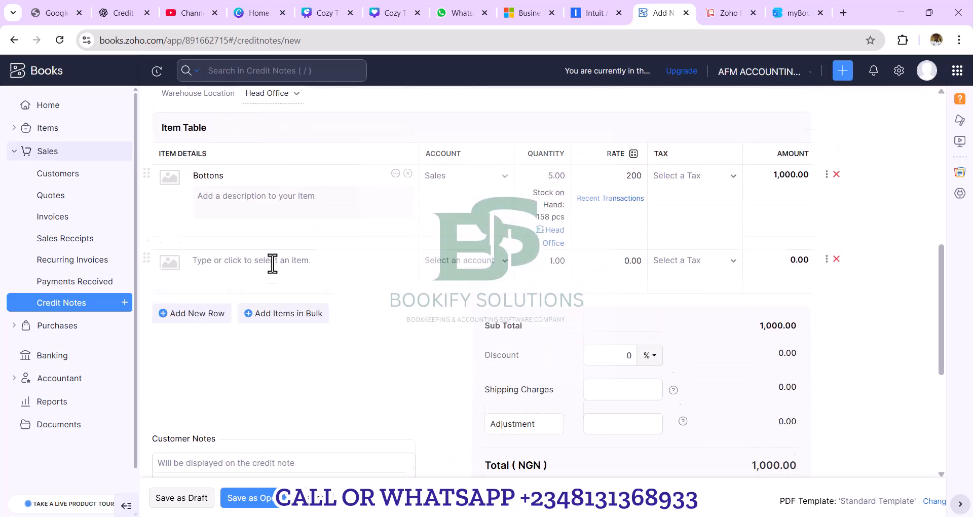
- Try a bulk item selection with 2 Cotton Fabric, 2 Produce Received (per kg) and 1 Bottons, and discard it
click(274, 316)
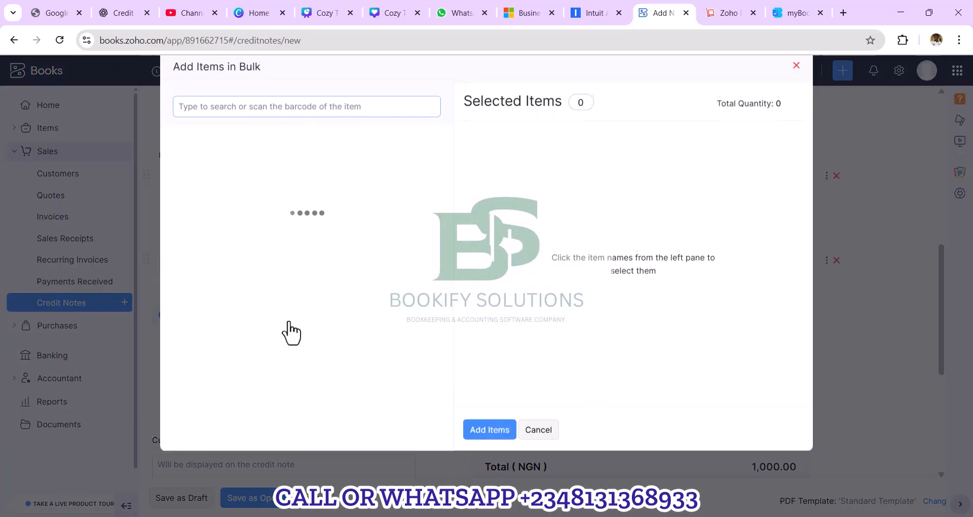
click(206, 229)
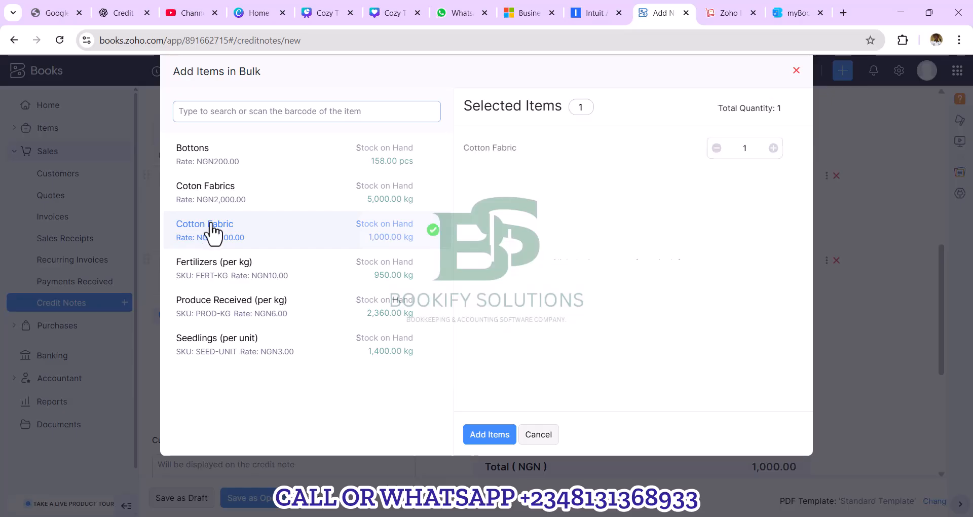
click(250, 316)
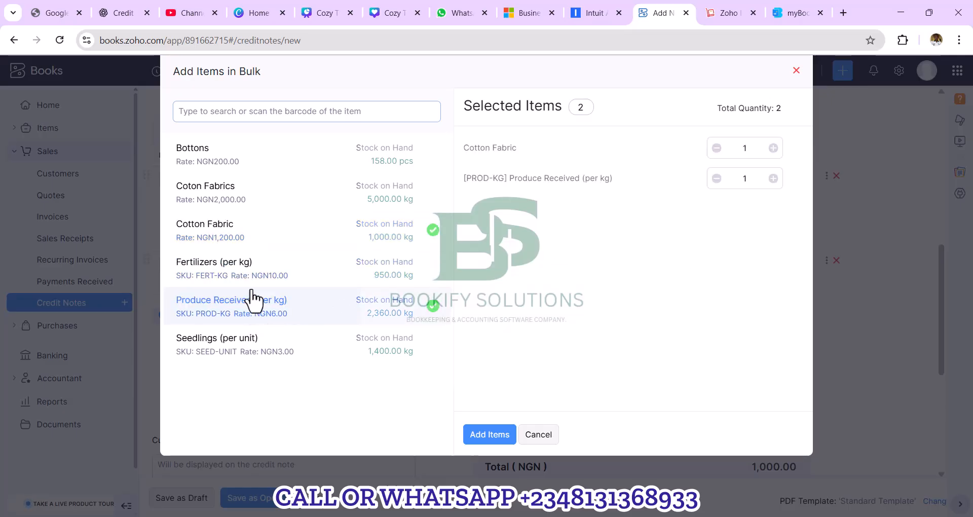
click(222, 164)
click(773, 148)
click(773, 179)
click(773, 209)
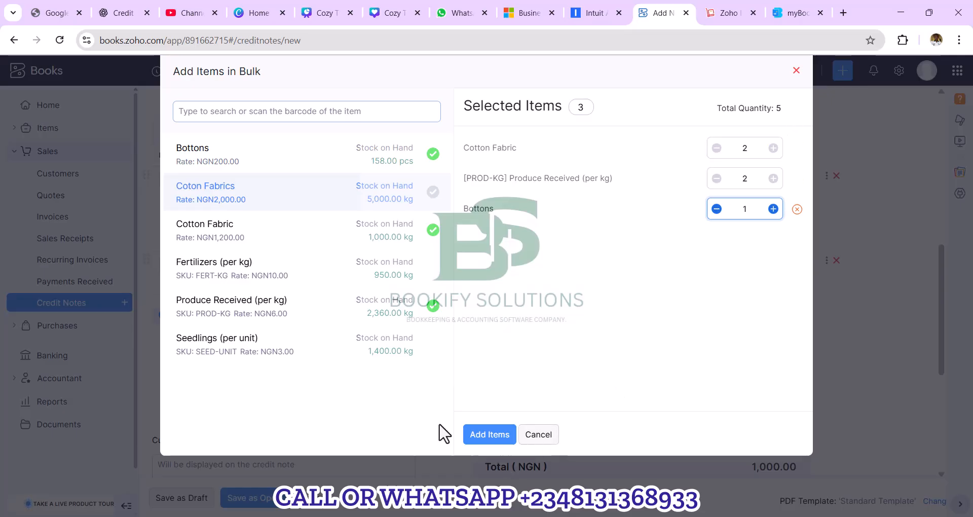
click(539, 436)
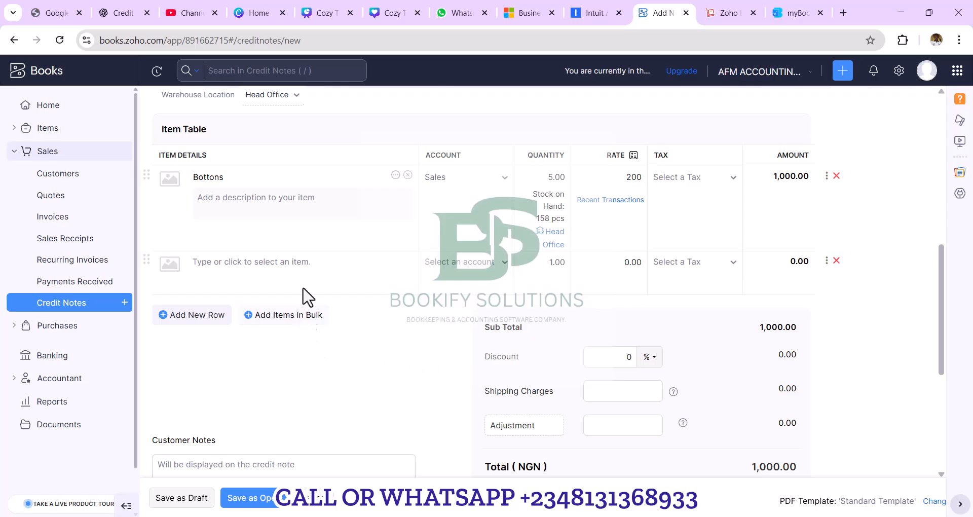
- Search the bulk item list for "PRO" and leave it without adding anything
click(308, 318)
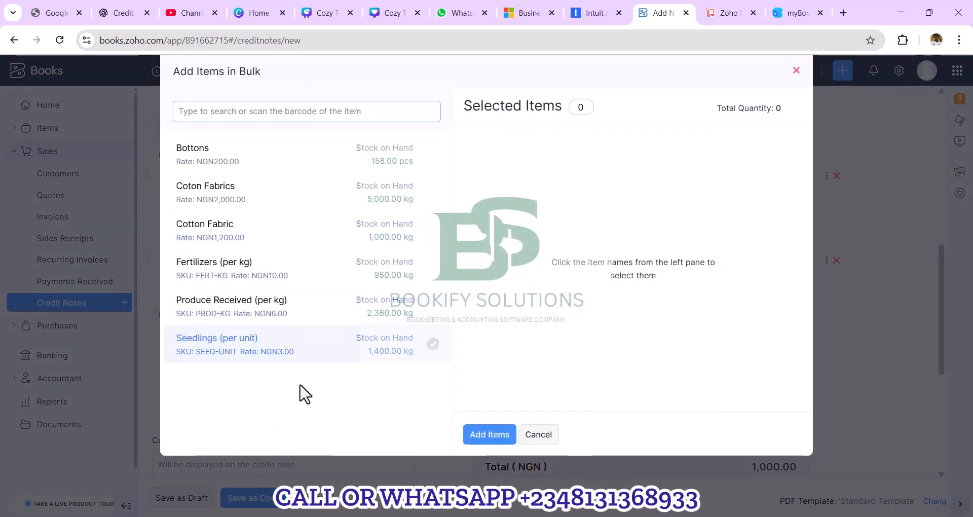
click(240, 119)
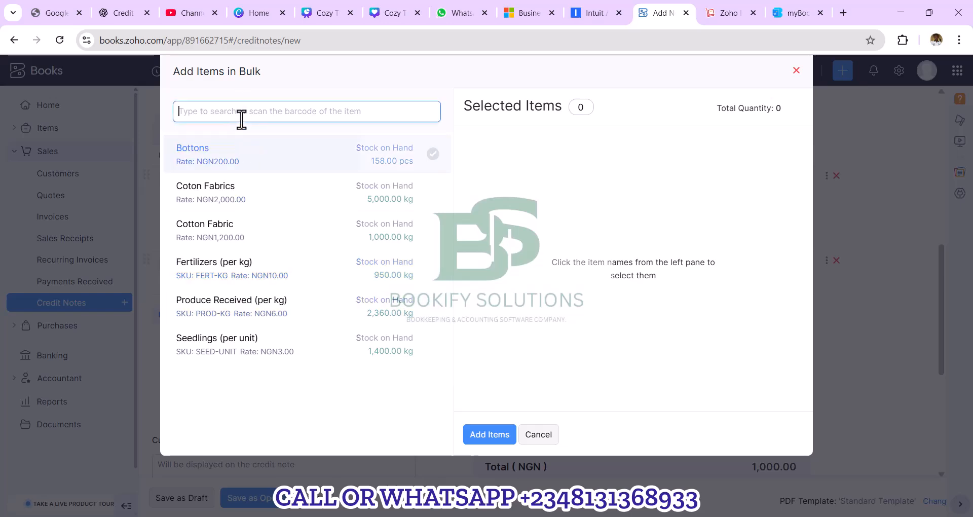
text(PR)
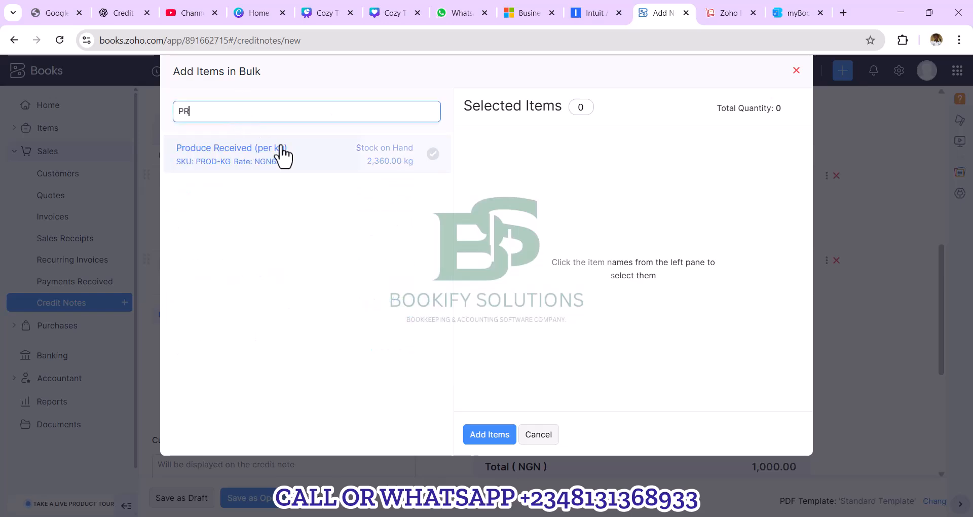
text(O)
click(537, 435)
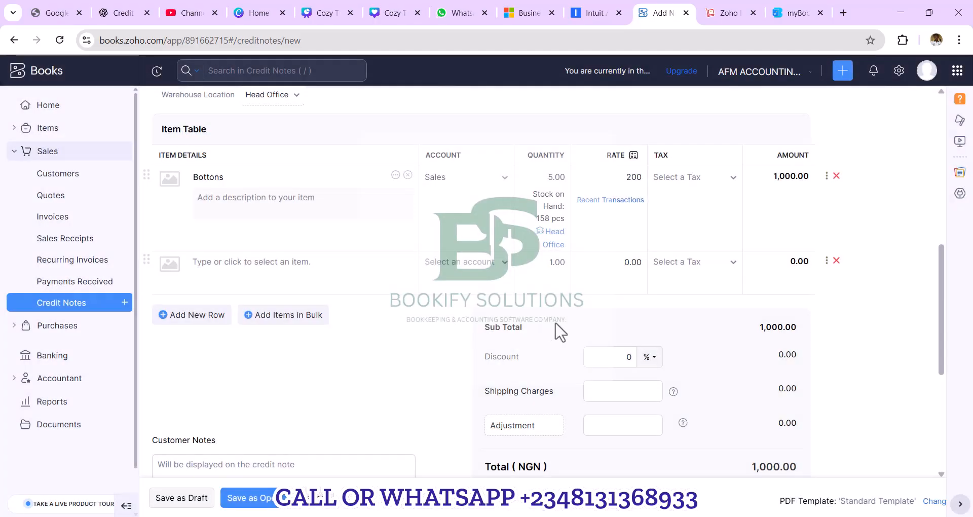
- Examine the discount, shipping, adjustment, customer notes, terms and email communication fields without filling them in
scroll(558, 333, down, 1)
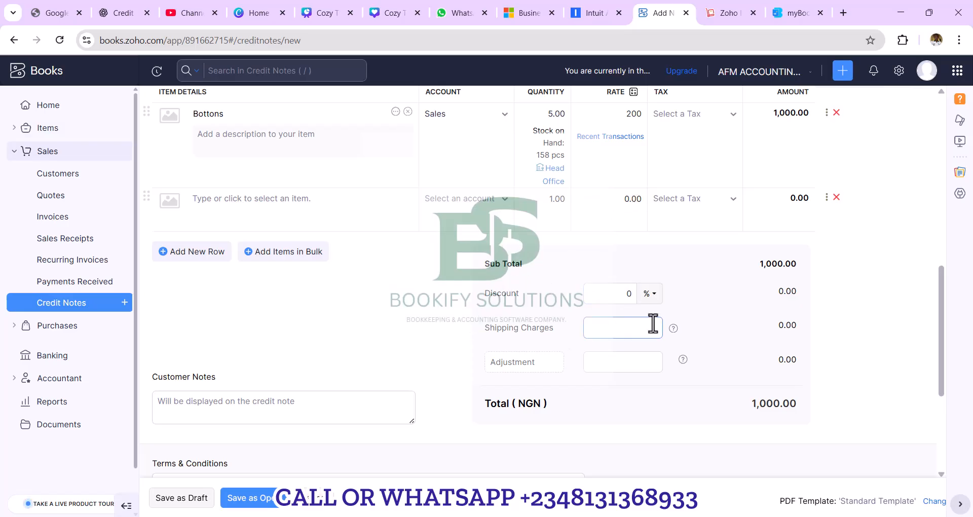
scroll(715, 242, down, 1)
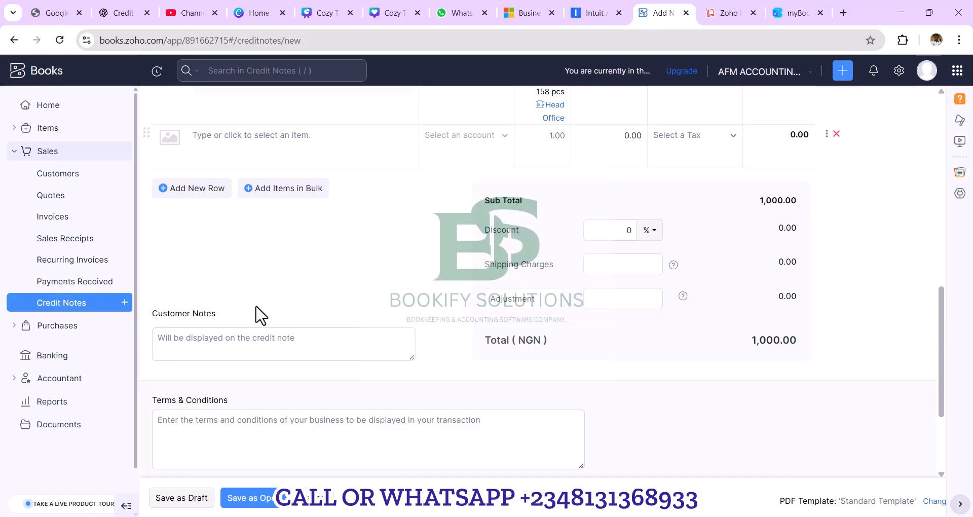
scroll(213, 304, down, 2)
click(257, 208)
click(282, 305)
scroll(336, 319, down, 1)
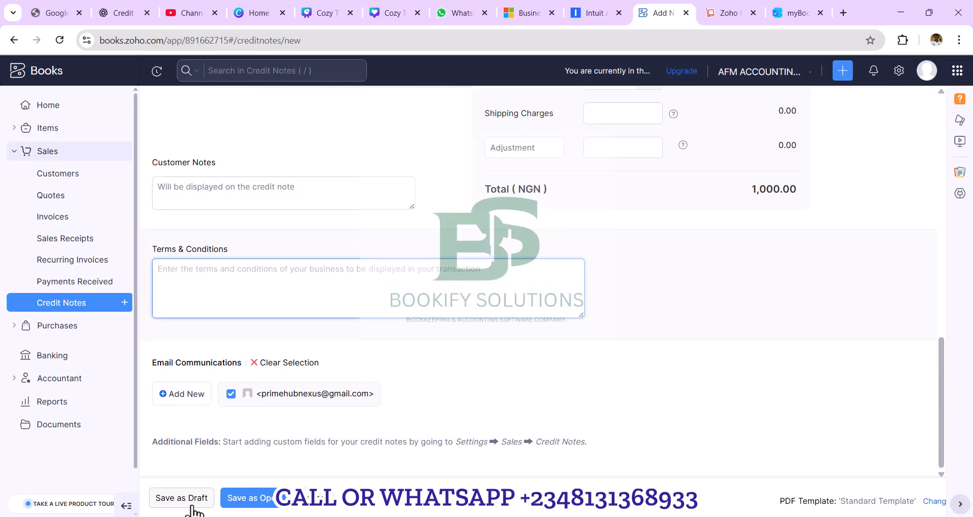
- Review the whole credit note form once more and save the credit note as open
scroll(497, 276, up, 10)
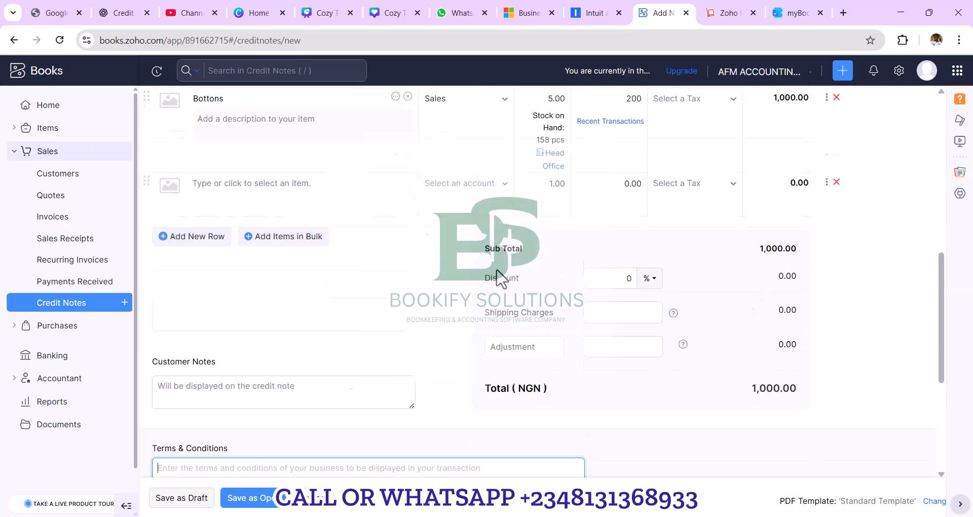
scroll(549, 262, up, 3)
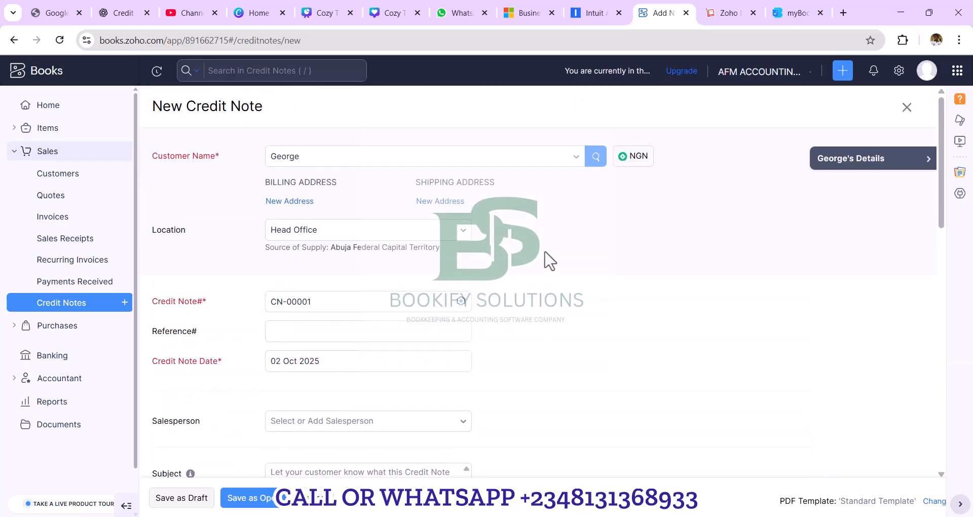
scroll(550, 261, down, 4)
scroll(553, 262, up, 4)
scroll(556, 258, down, 12)
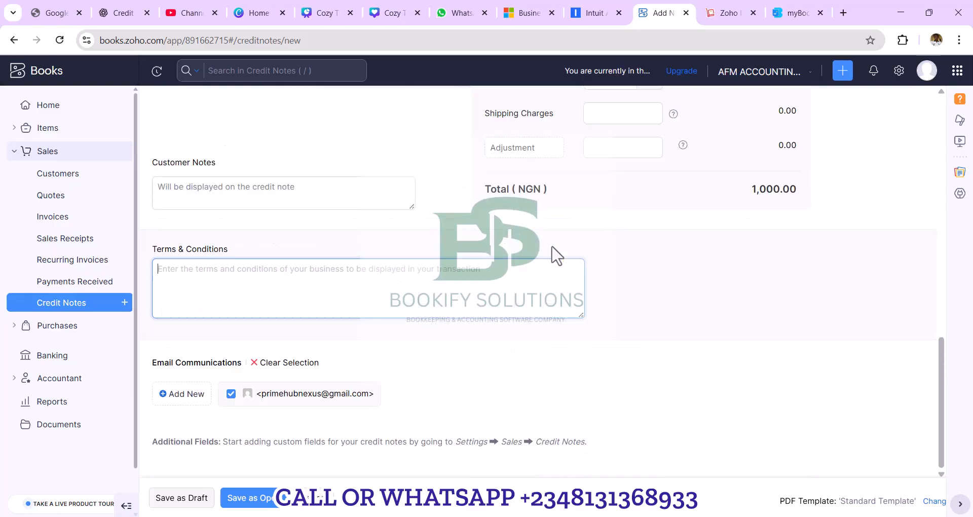
click(251, 499)
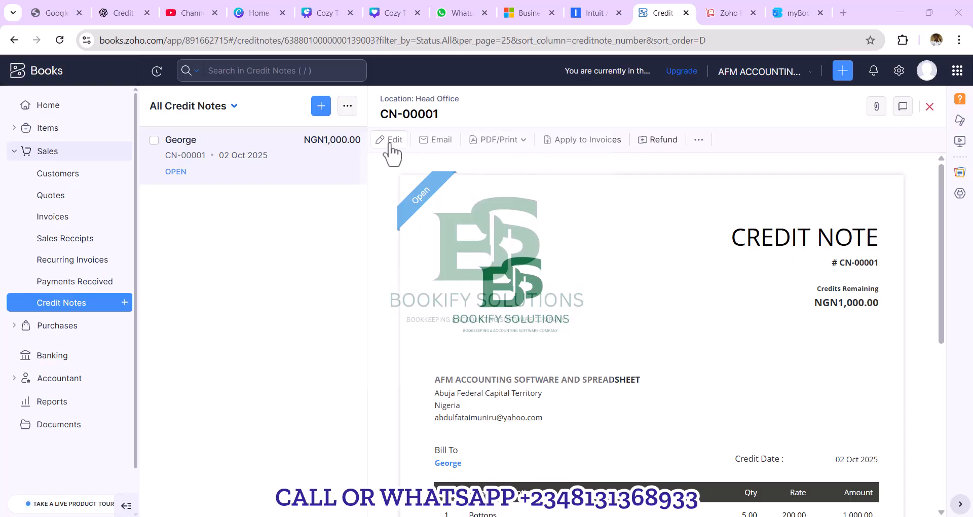
- Try to apply the credits from CN-00001 to the customer's invoices
mouse_move(652, 373)
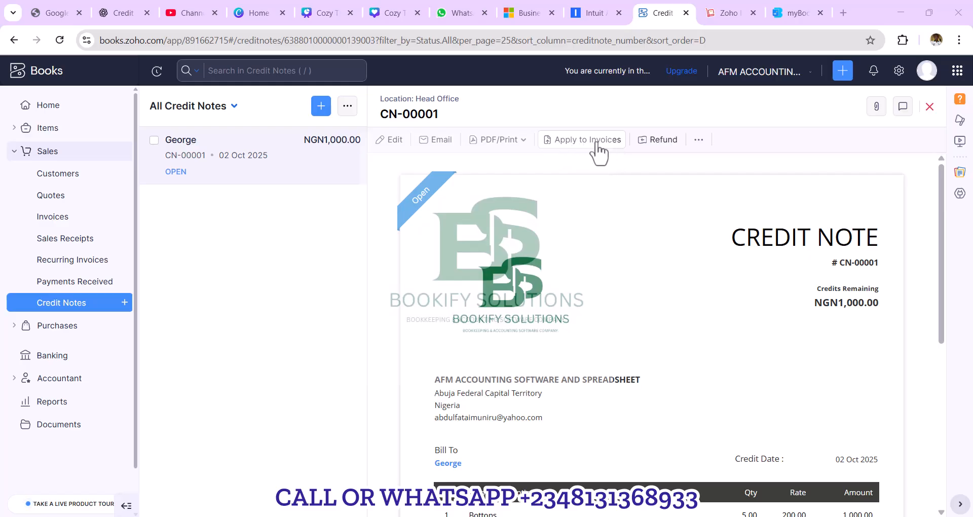
click(584, 145)
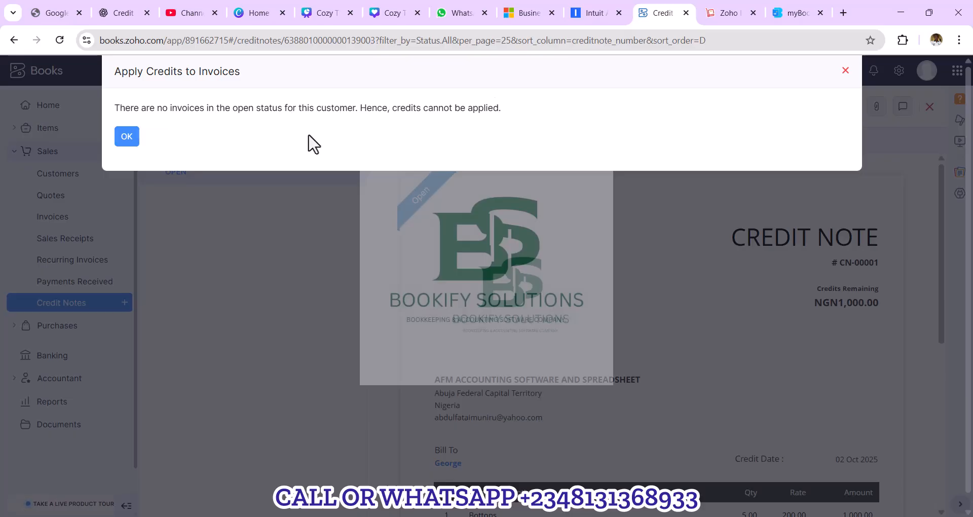
click(127, 137)
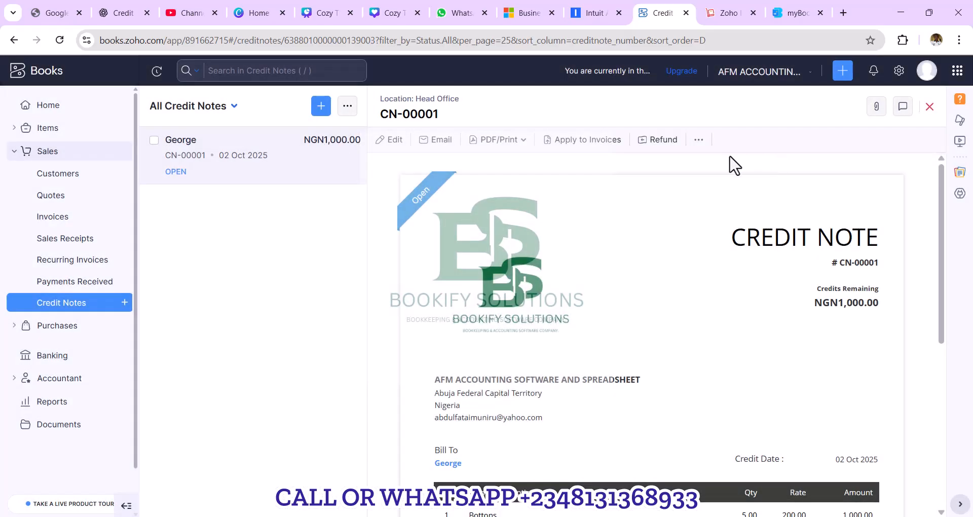
- Record a refund of NGN 1000.00 for CN-00001 dated 02 Oct 2025 by Bank Remittance from Barter Clearing - Bank
click(659, 141)
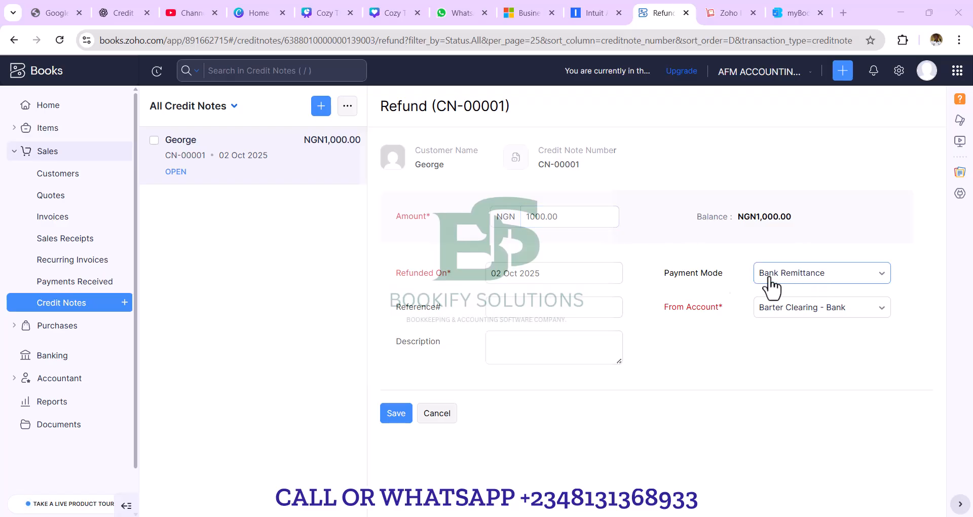
click(865, 278)
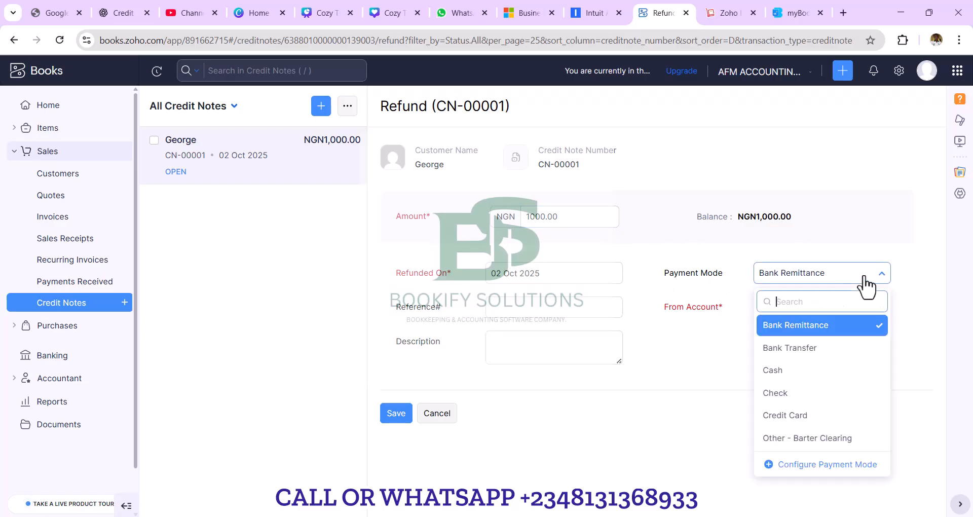
click(870, 277)
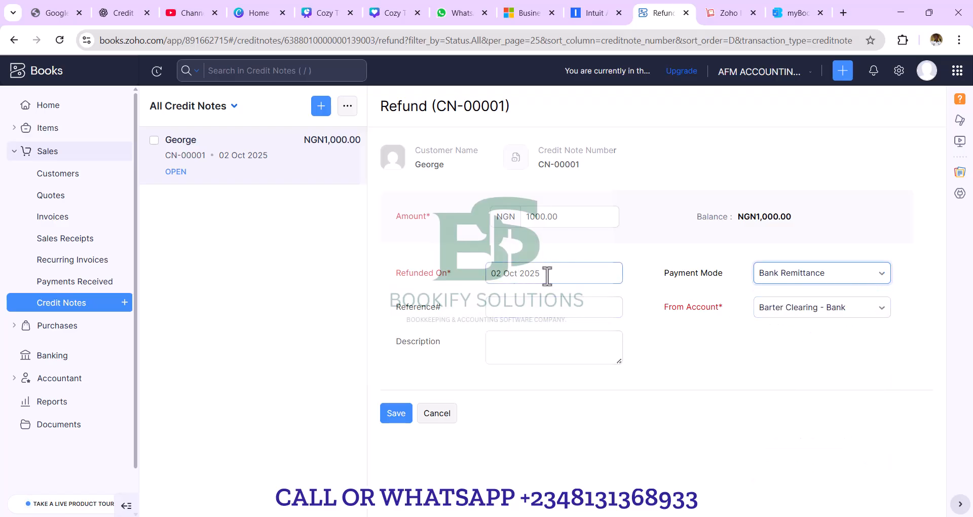
click(397, 416)
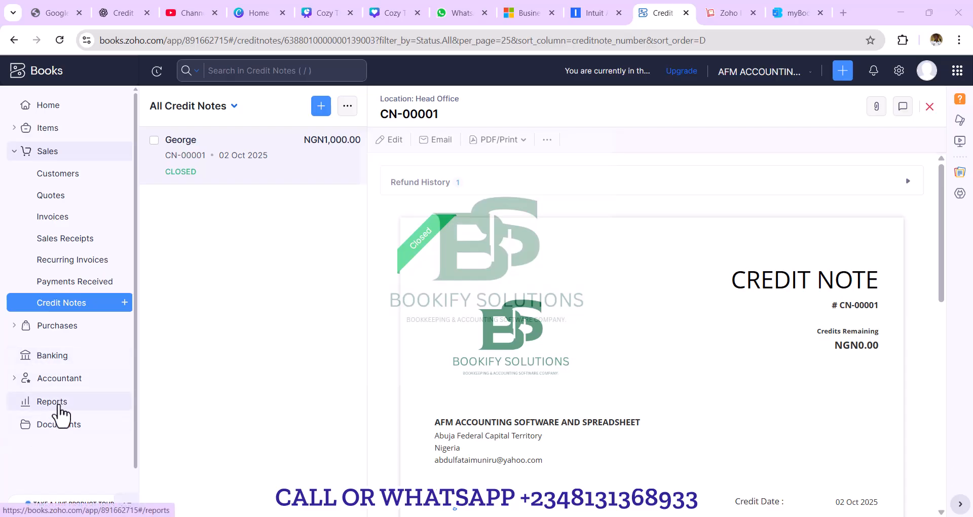
- Open the Profit and Loss report and run it for the This Year date range
click(54, 403)
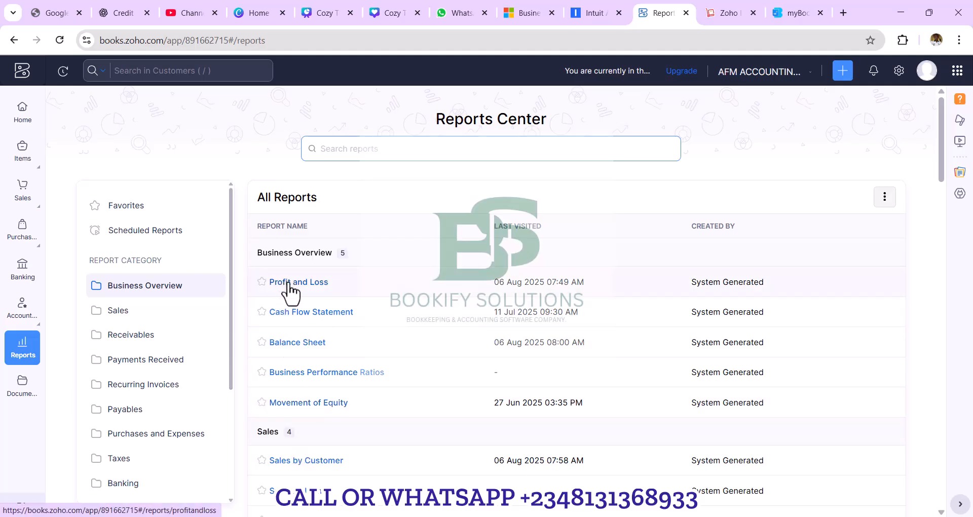
click(298, 283)
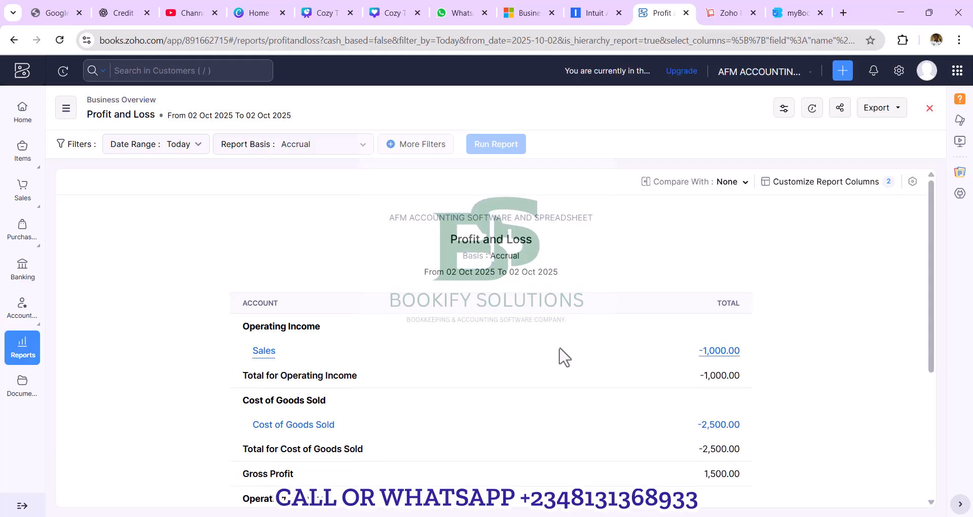
click(195, 152)
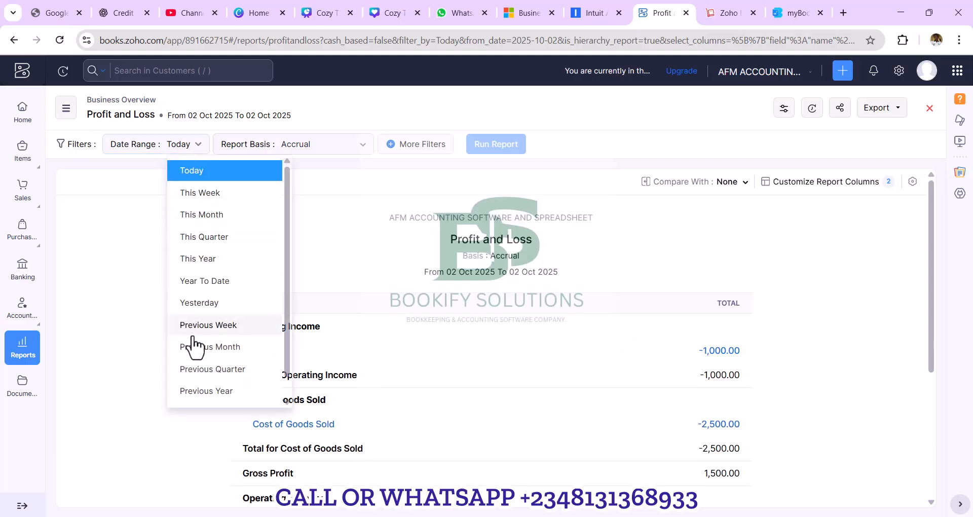
scroll(194, 347, down, 1)
click(198, 392)
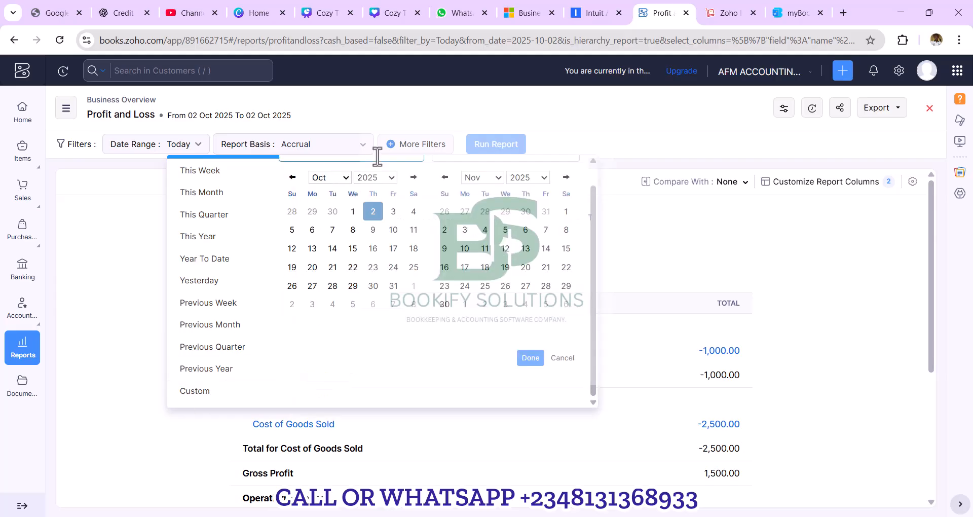
click(292, 177)
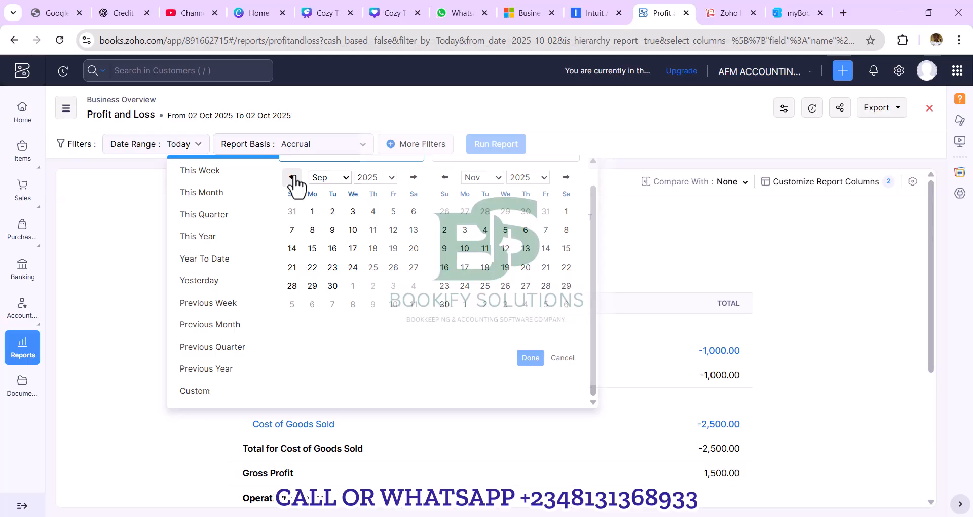
click(293, 177)
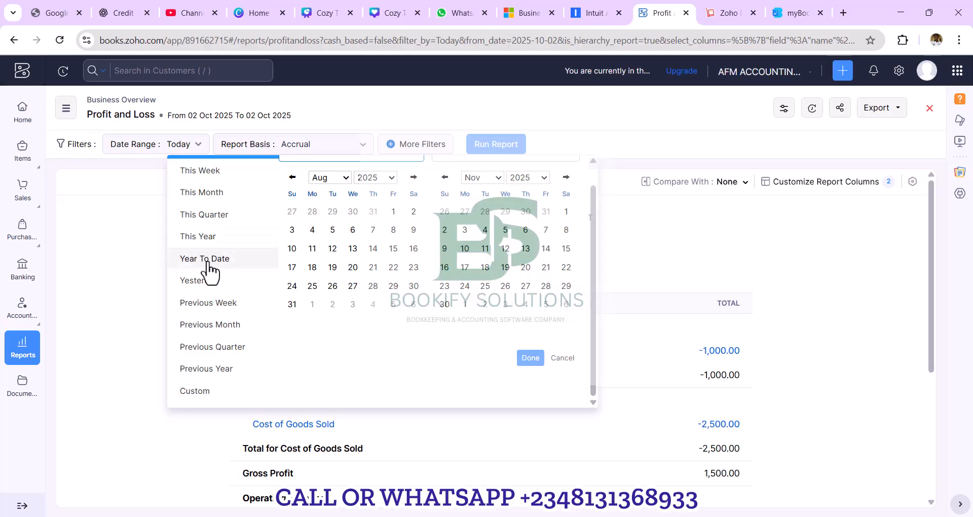
click(209, 237)
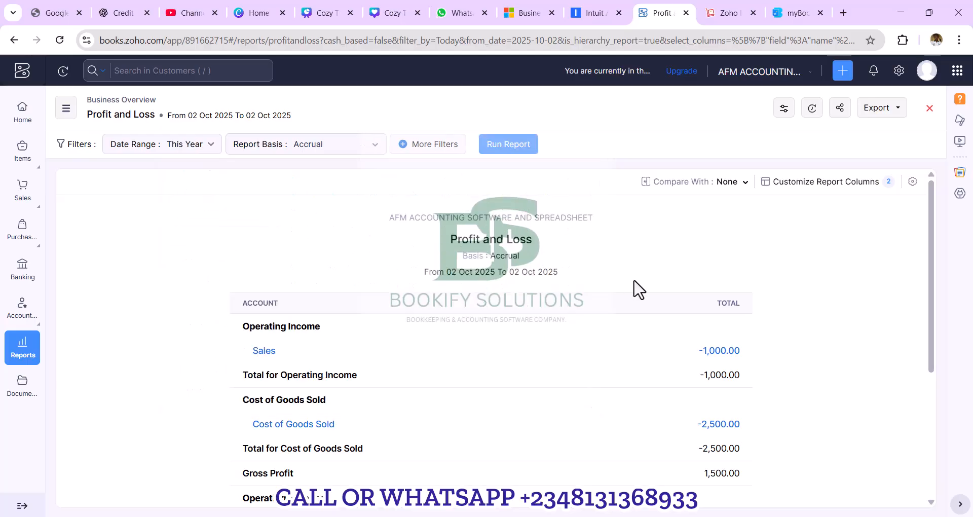
click(515, 148)
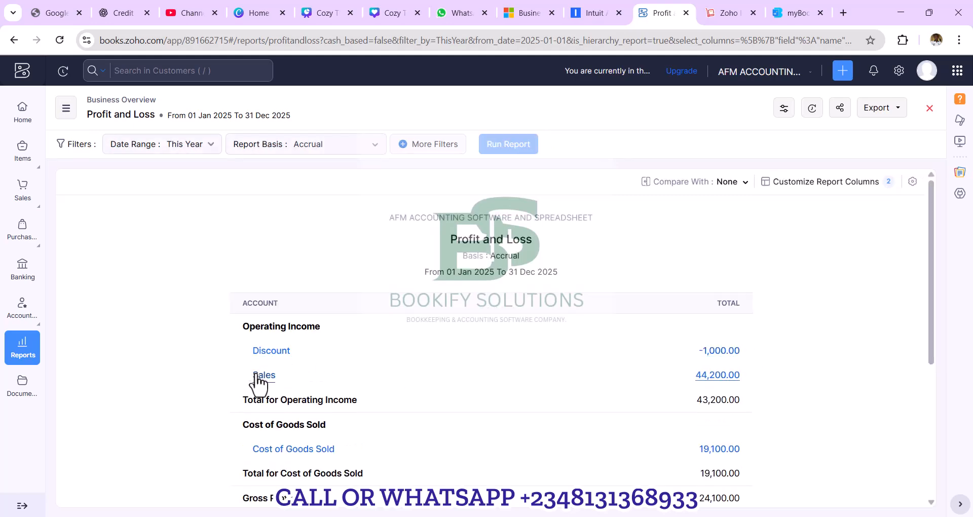
- Examine the account transactions behind the Sales total in the Profit and Loss report, including the credit note entry, and close the report
click(690, 377)
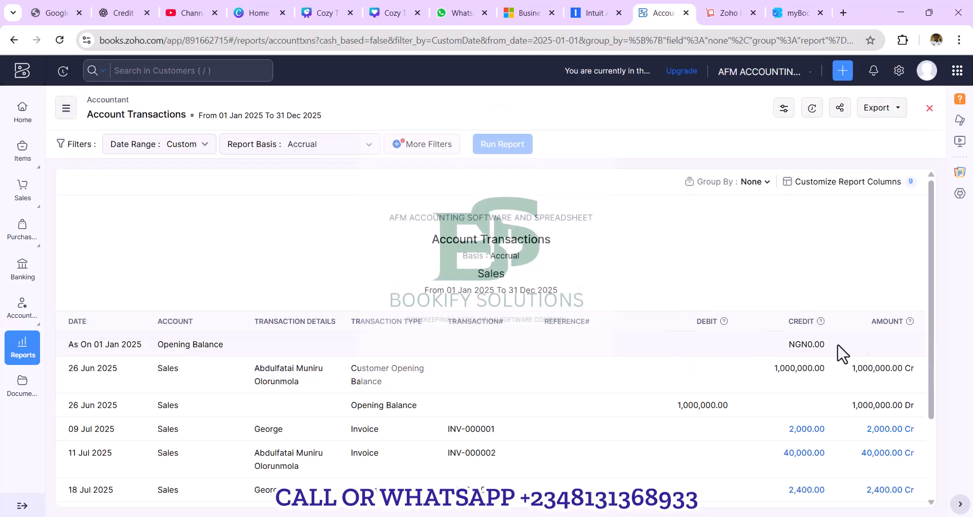
scroll(814, 393, down, 2)
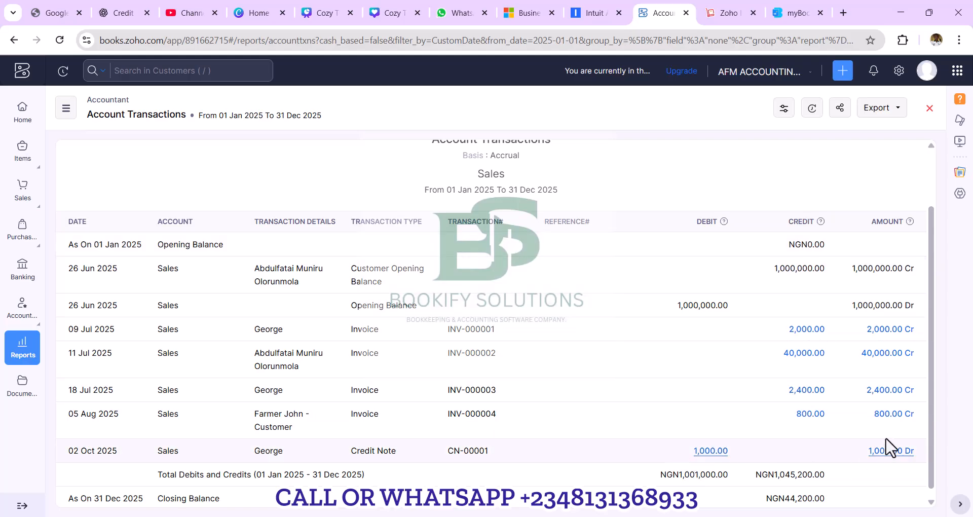
scroll(776, 368, down, 1)
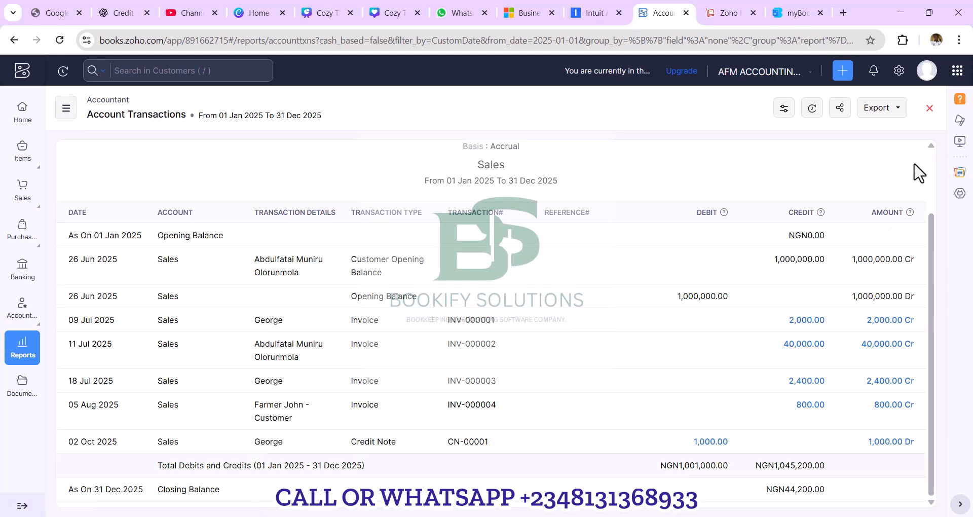
click(930, 109)
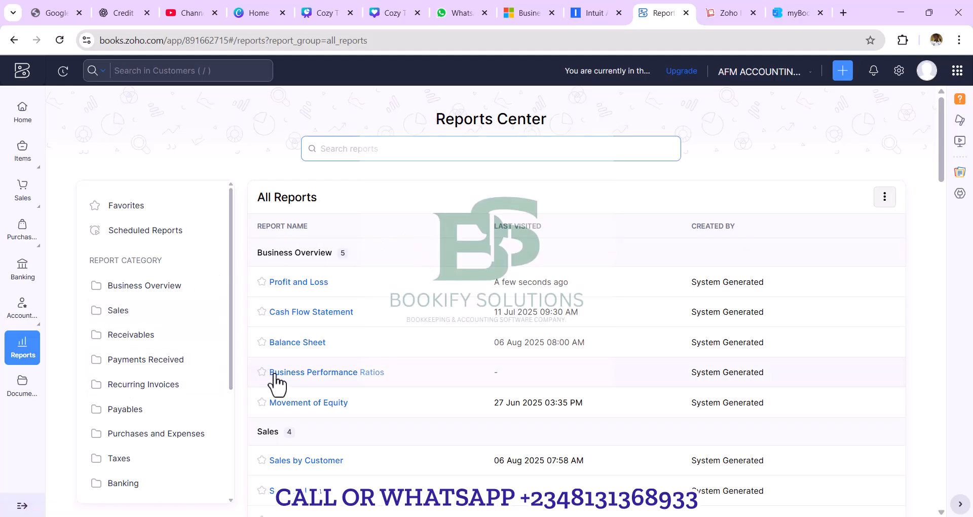
- Open the Balance Sheet report from the Reports Center and run it as of This Year
scroll(302, 388, down, 4)
scroll(308, 405, down, 9)
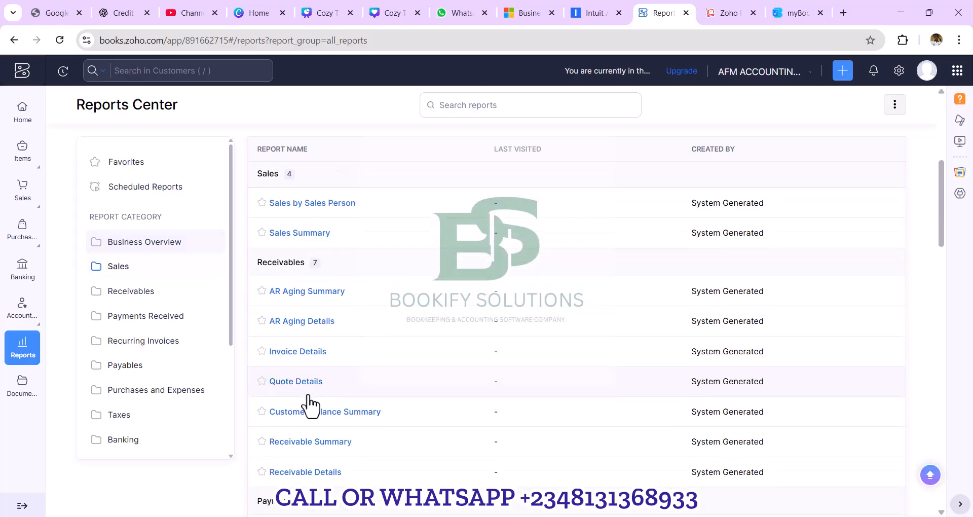
scroll(317, 408, down, 8)
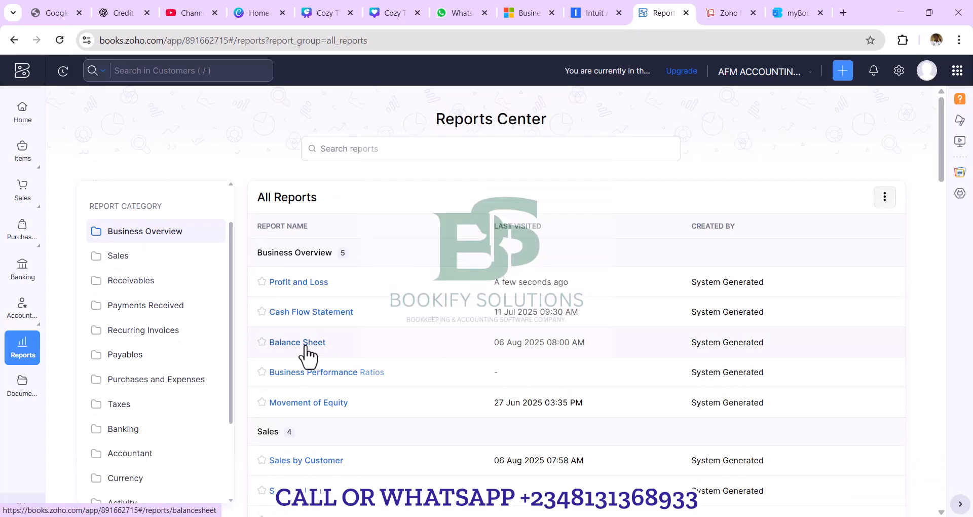
click(305, 343)
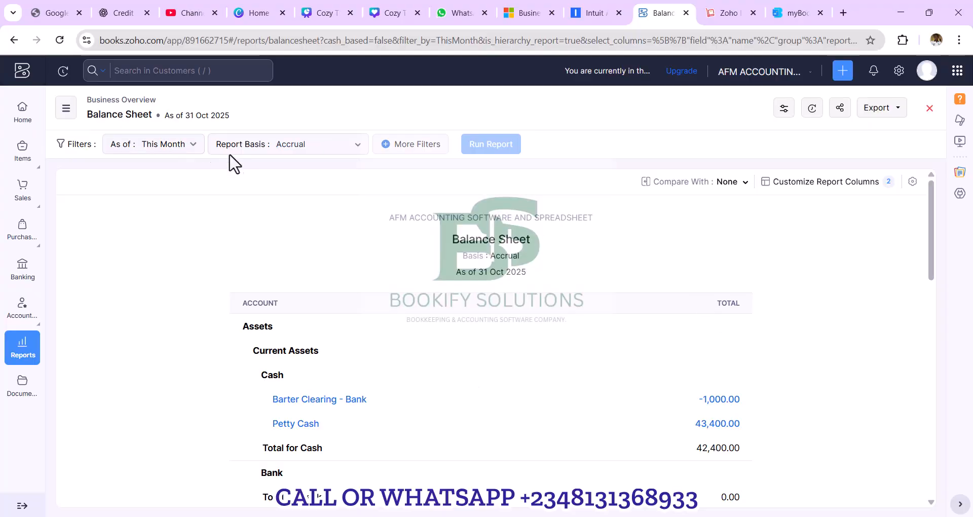
click(192, 148)
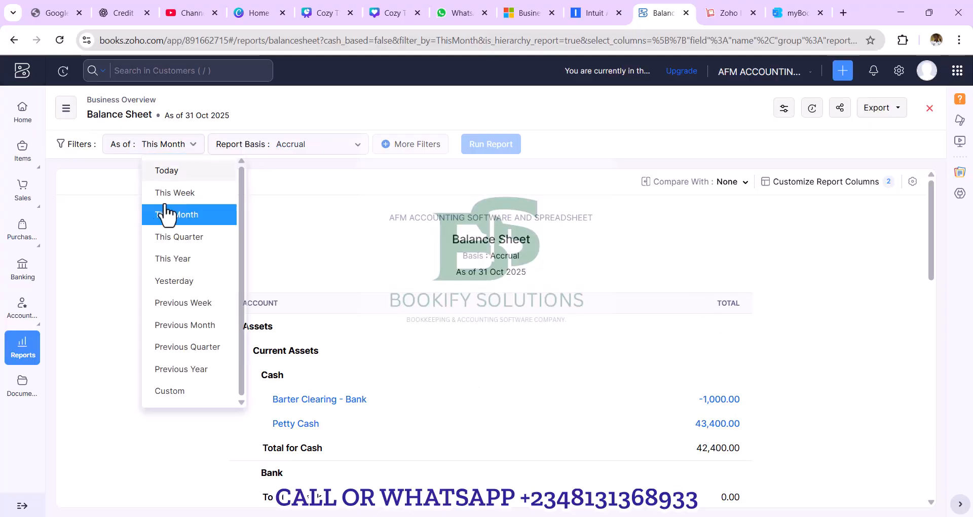
click(173, 259)
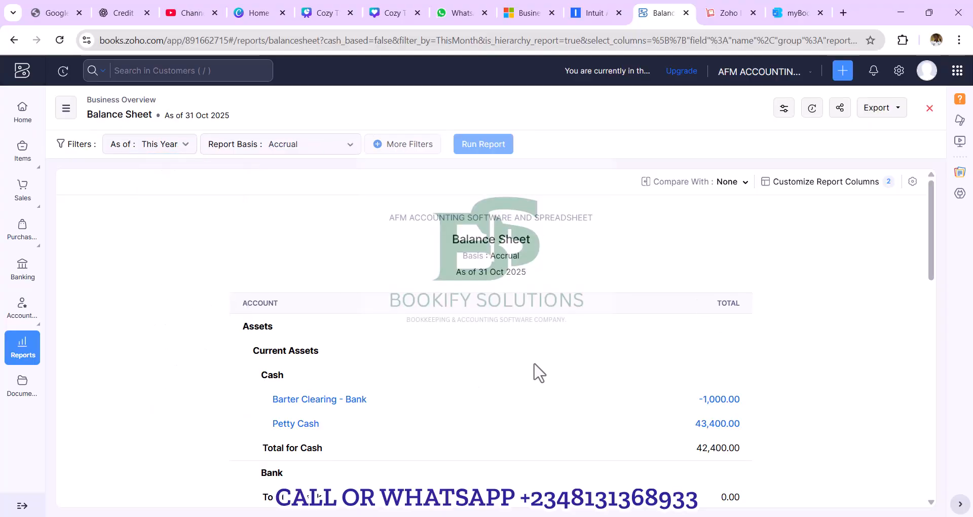
click(474, 149)
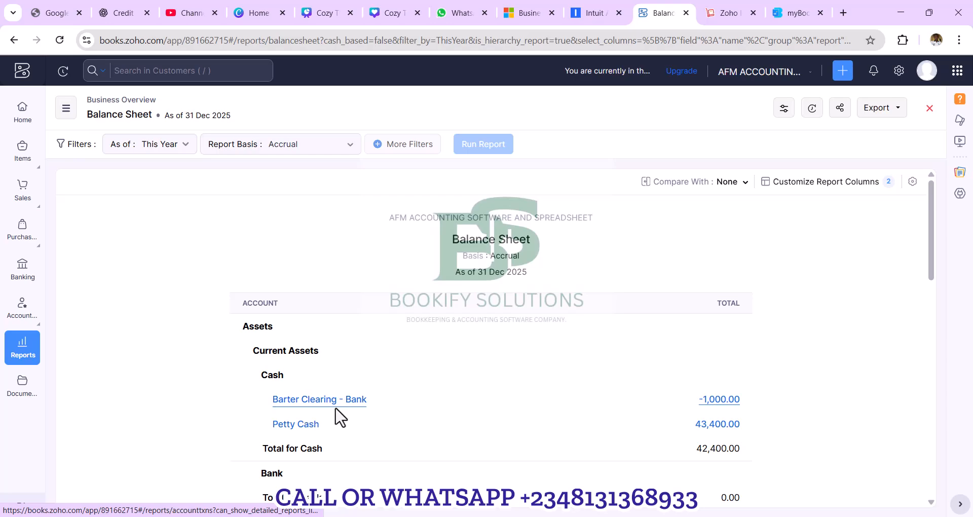
- Examine the account transactions behind the Petty Cash and Barter Clearing - Bank balances in the Balance Sheet
click(719, 428)
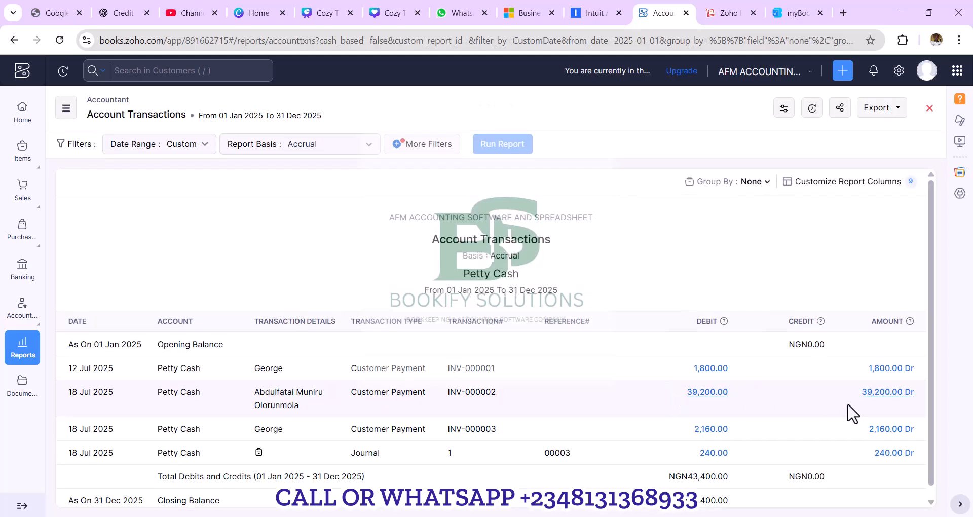
scroll(844, 406, down, 1)
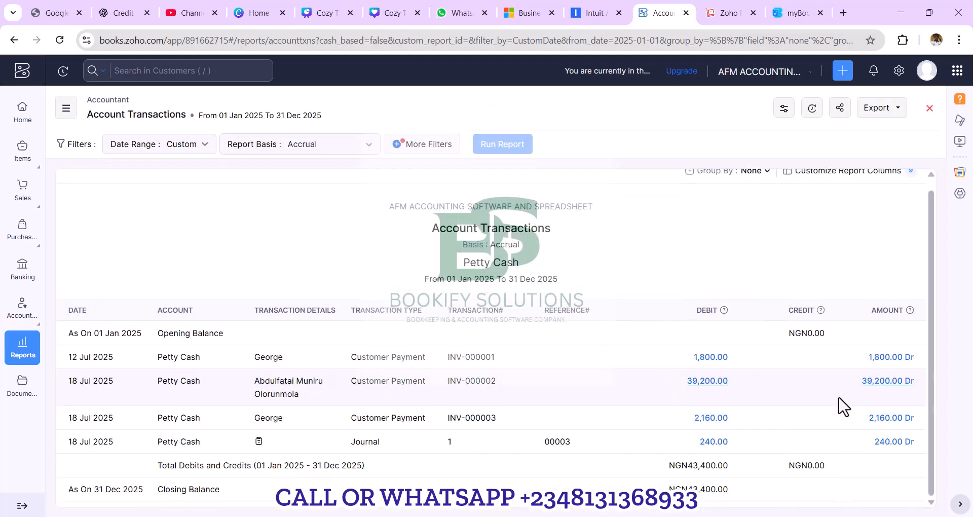
scroll(839, 404, up, 1)
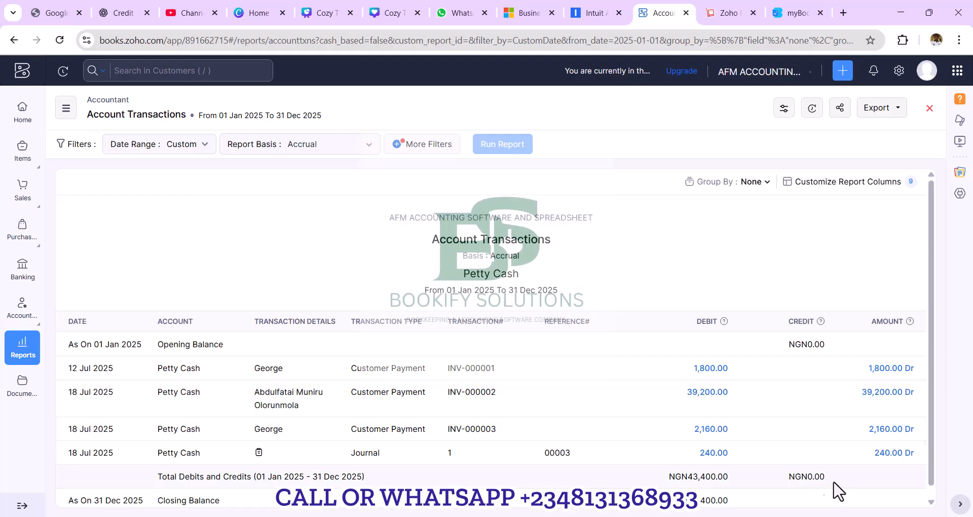
click(24, 42)
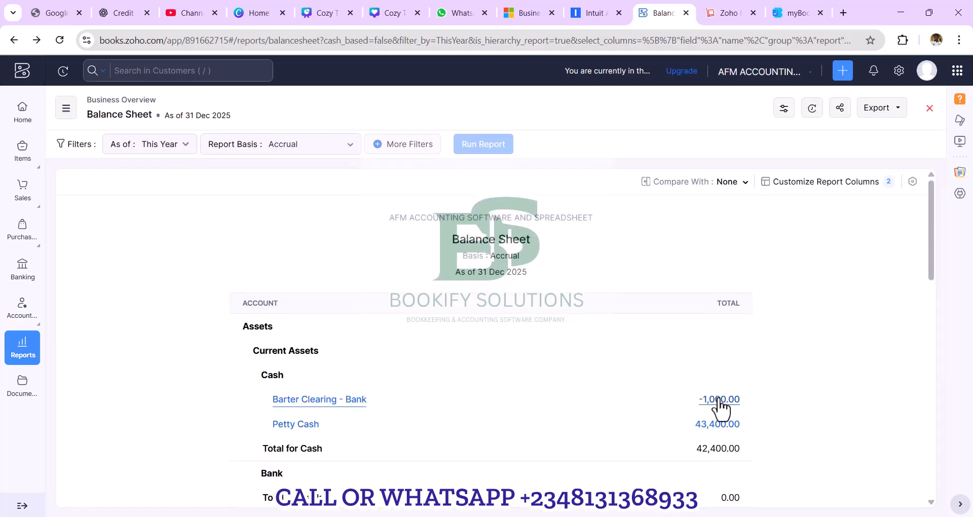
click(718, 400)
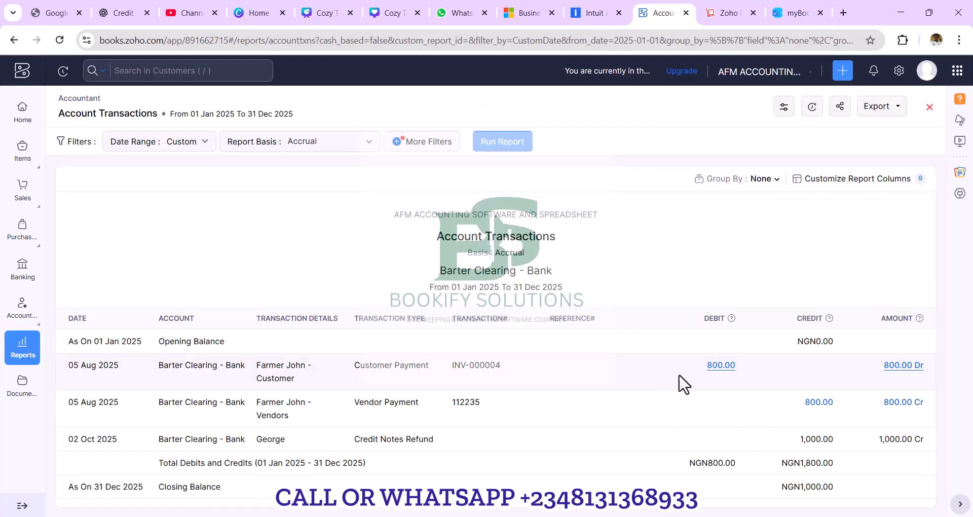